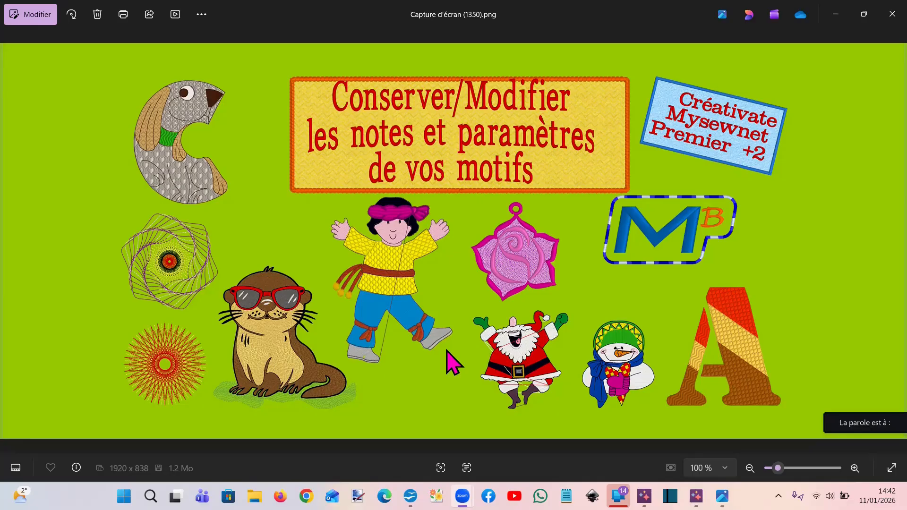
- Switch to CREATIVATE Embroidery and open the C-shaped dog motif for editing in Digitizing
scroll(454, 364, up, 1)
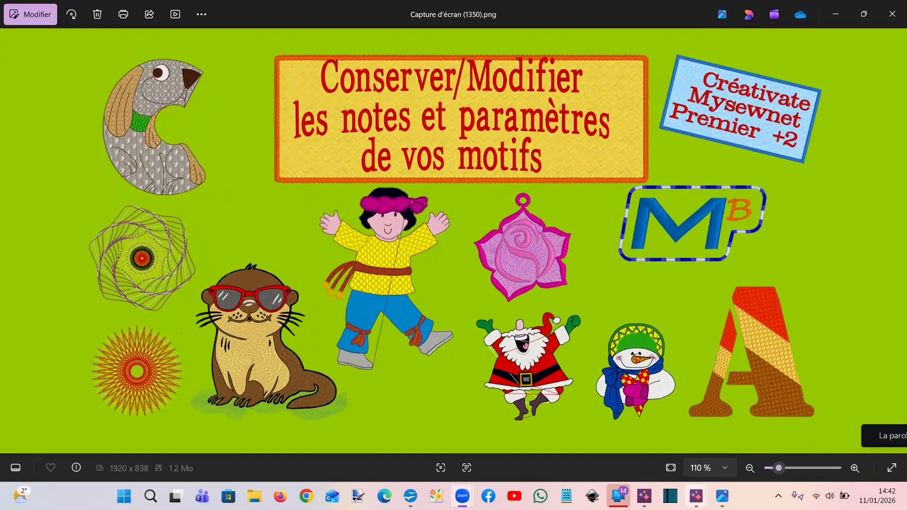
mouse_move(696, 496)
click(792, 454)
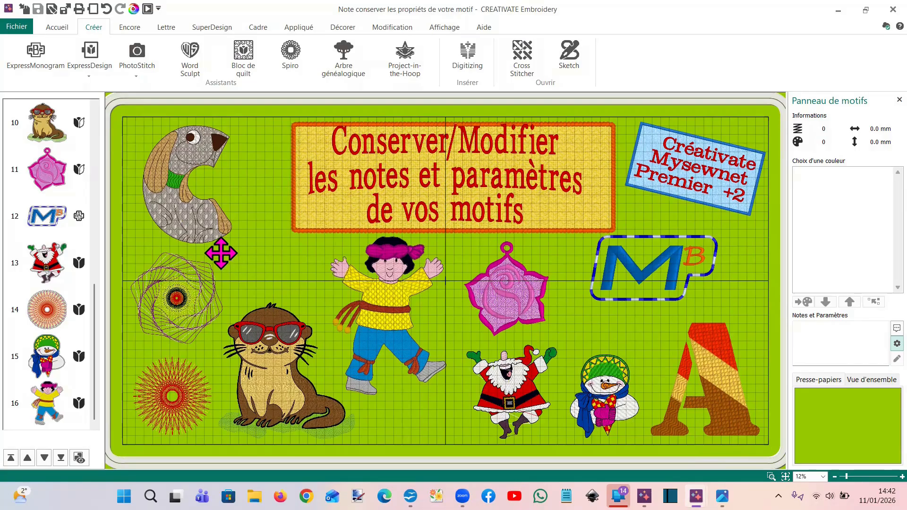
click(191, 212)
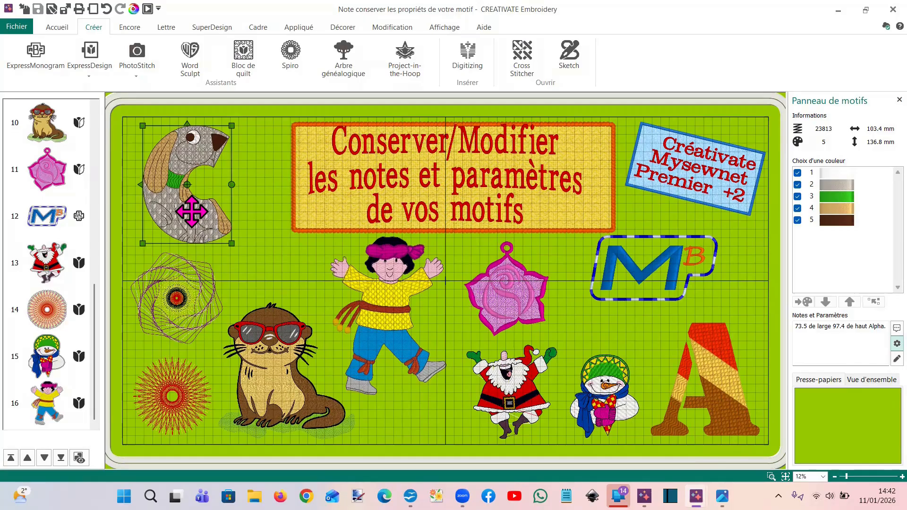
right_click(192, 213)
click(234, 234)
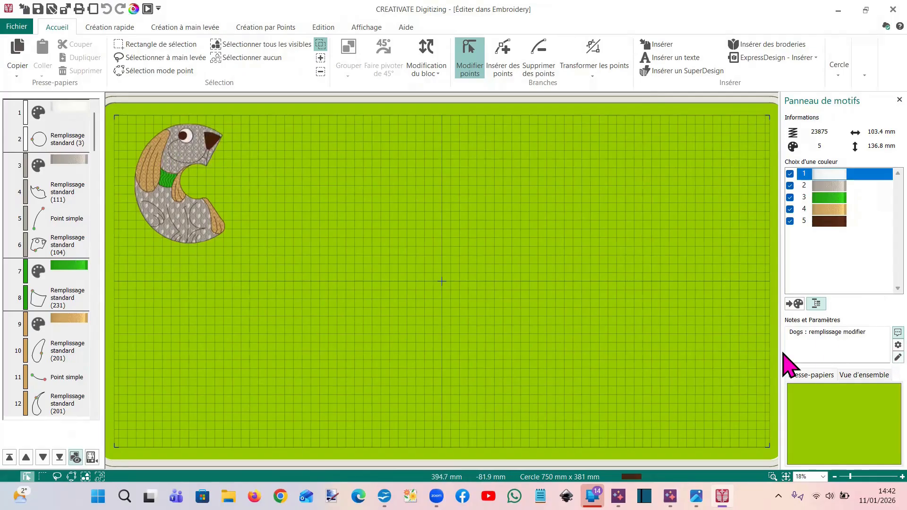
- Change the dog motif's note to "Dogs : remplissage modifié"
click(894, 334)
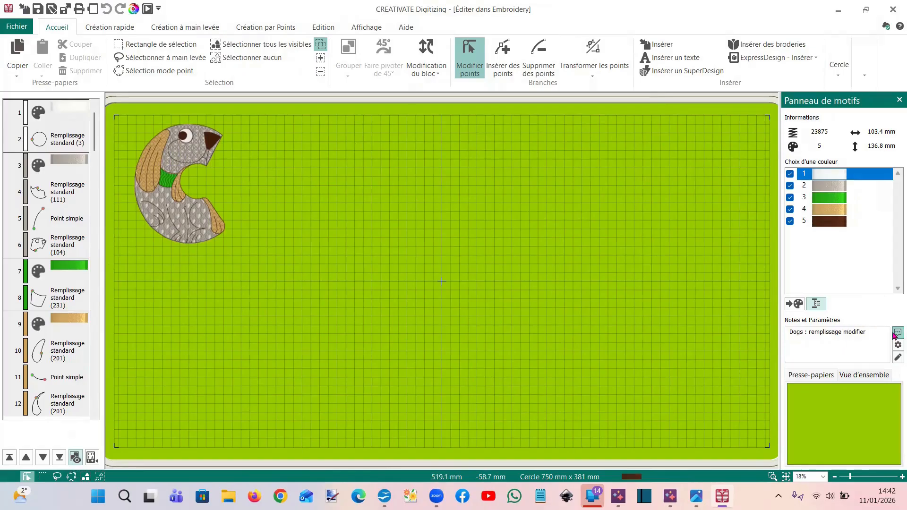
click(895, 360)
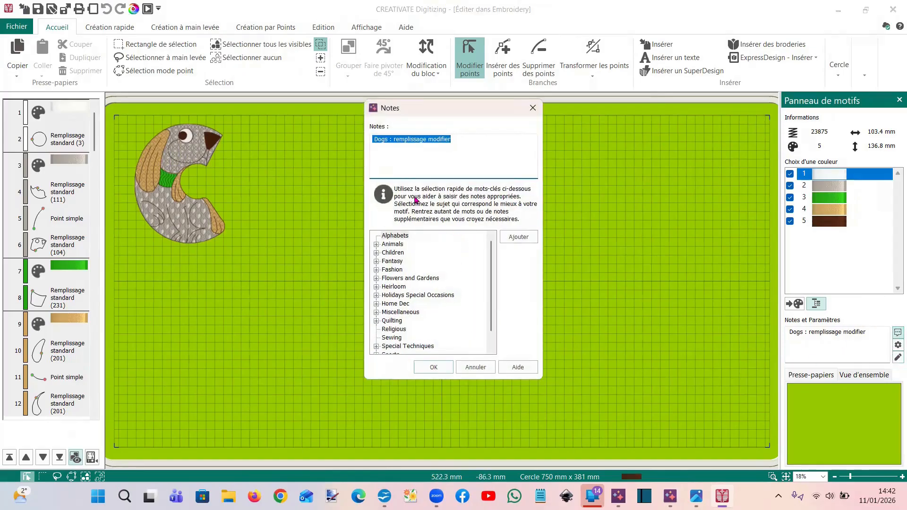
scroll(428, 267, down, 1)
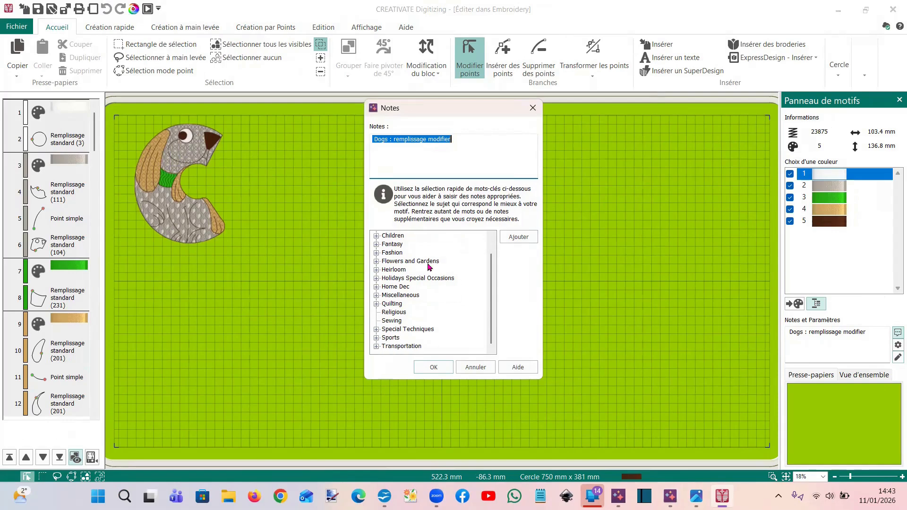
scroll(386, 283, up, 1)
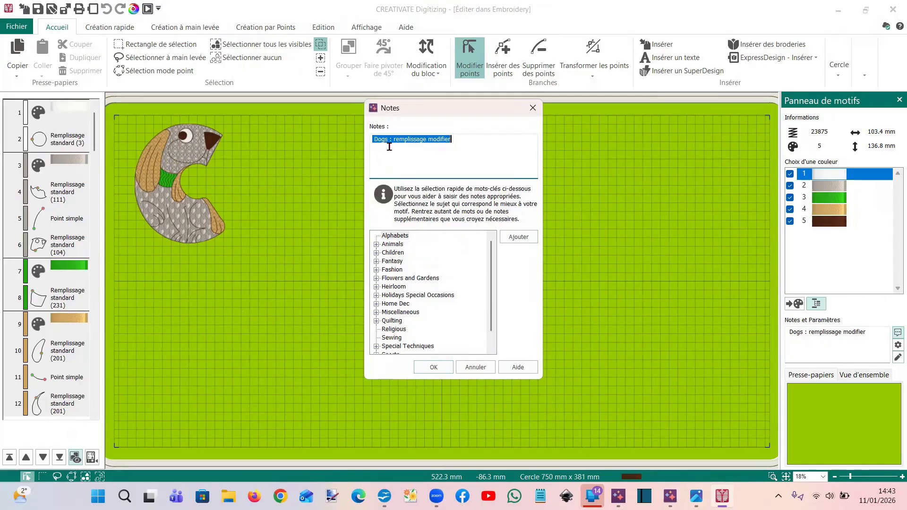
click(458, 142)
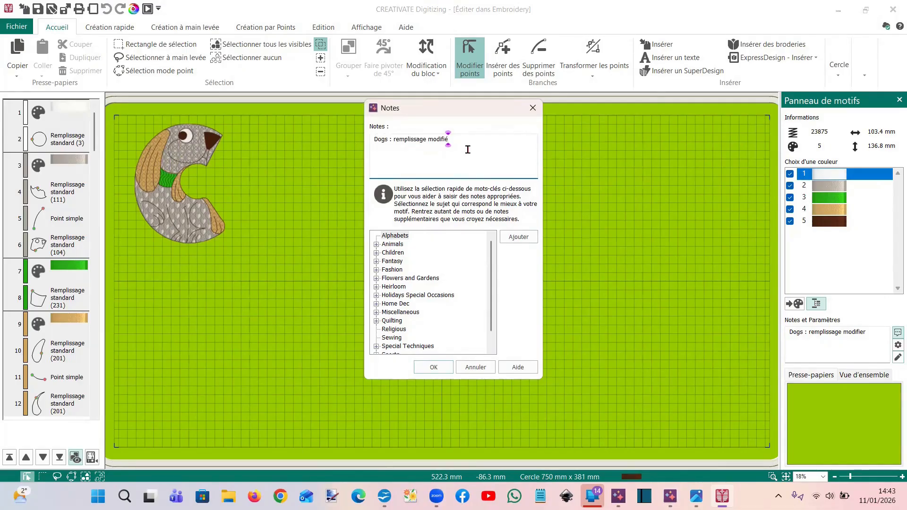
click(397, 280)
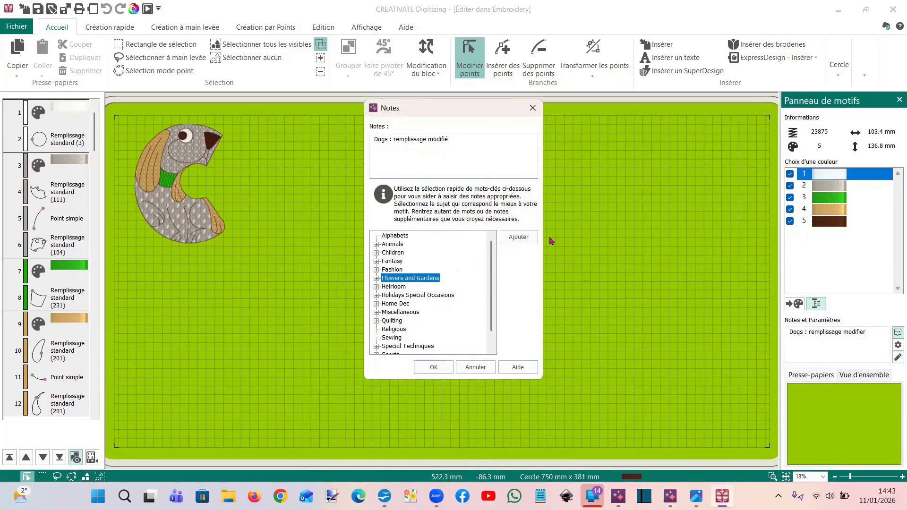
click(433, 368)
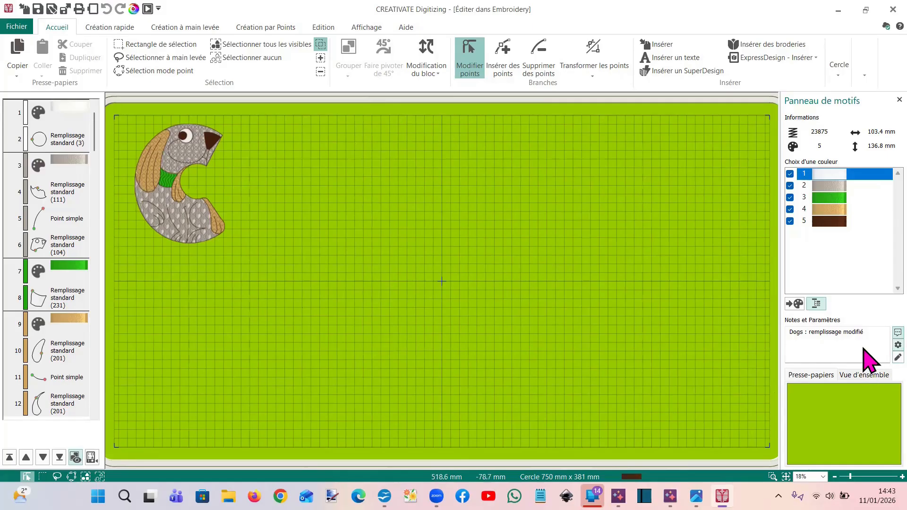
- Examine the dog motif's parameters text in full and close it without changes
click(897, 345)
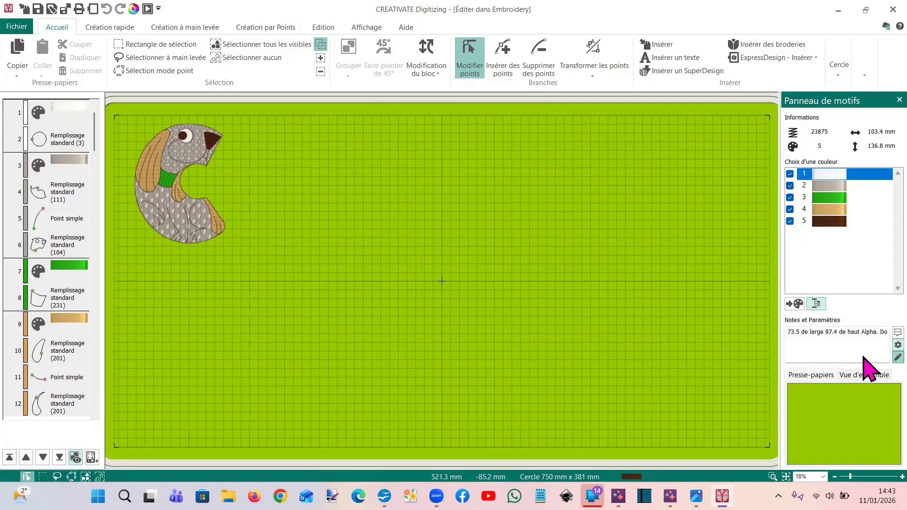
double_click(865, 358)
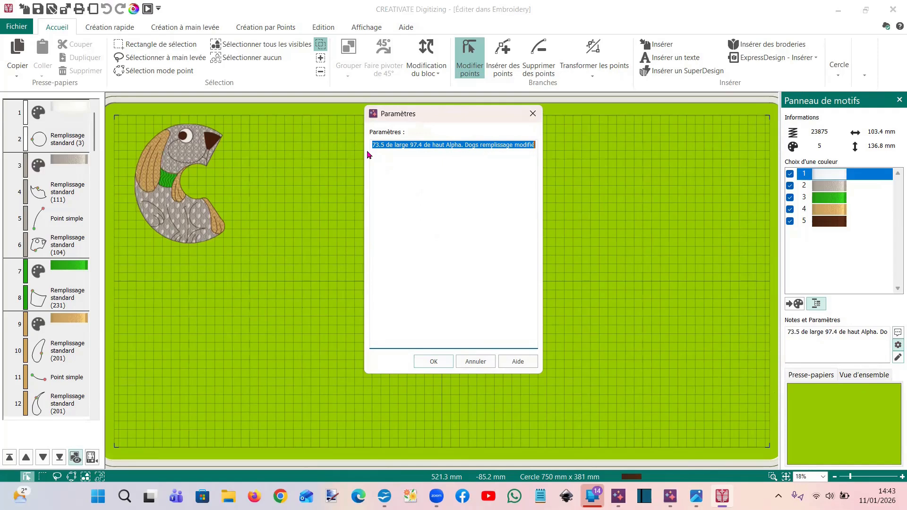
click(533, 113)
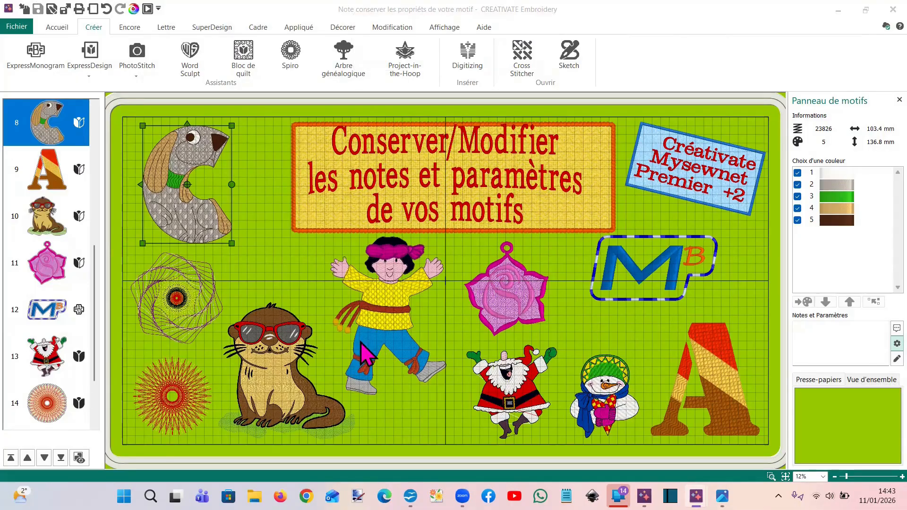
- Select the purple spiro motif and look at the settings available in the Spiro assistant
click(174, 304)
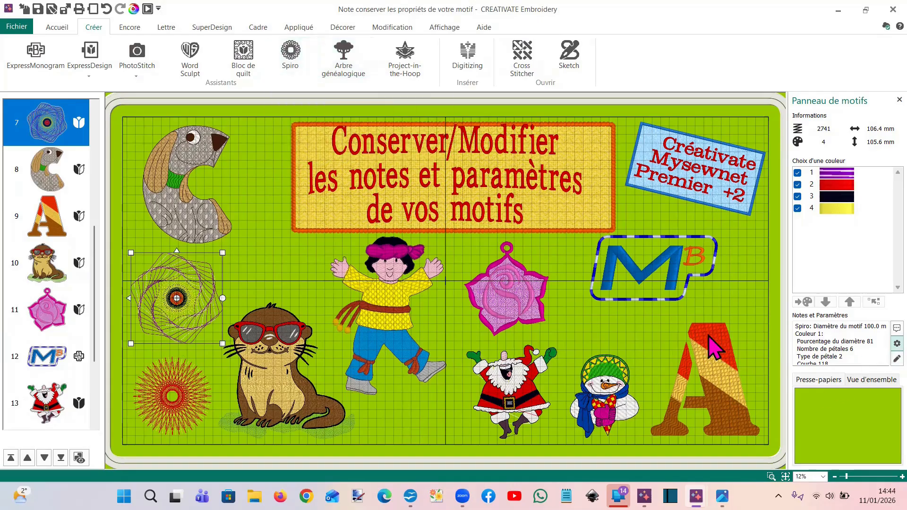
click(295, 65)
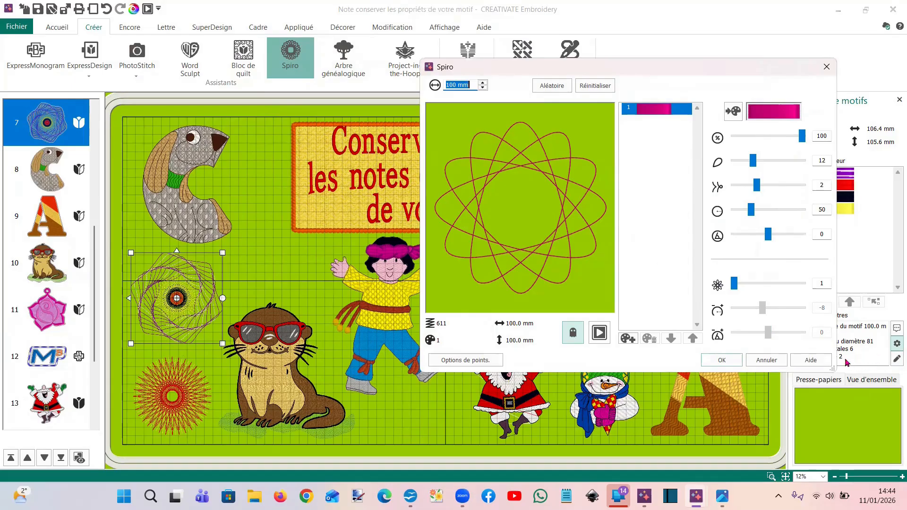
click(826, 67)
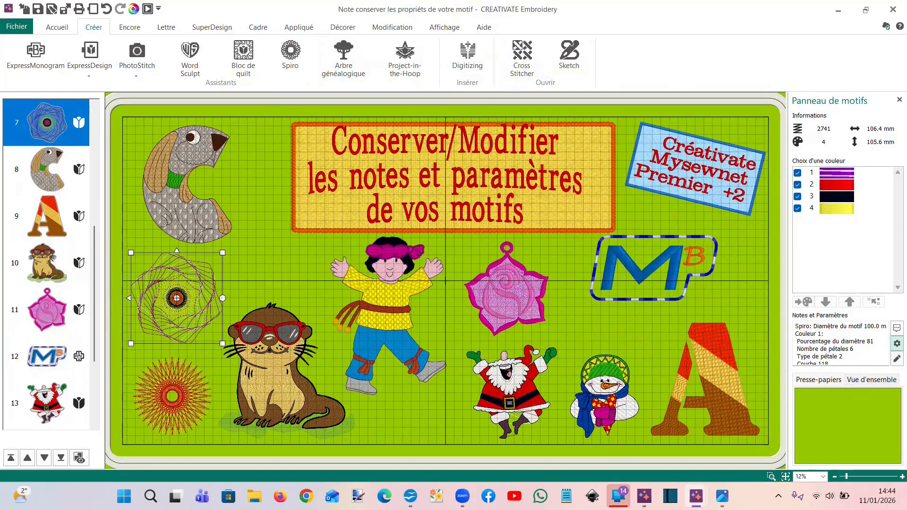
- Open the purple spiro motif's full parameters and review their copy in spiro.odt in OpenOffice Writer
click(771, 477)
drag(128, 238, 234, 353)
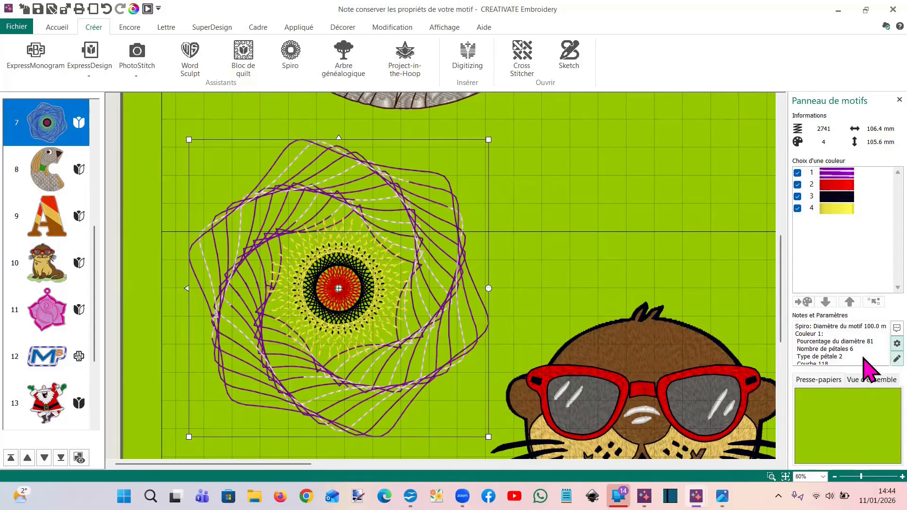
click(897, 358)
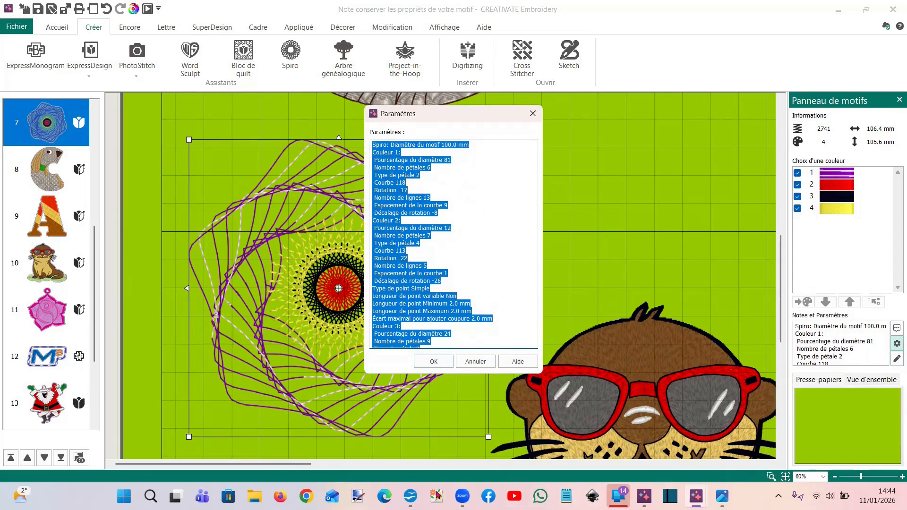
click(409, 425)
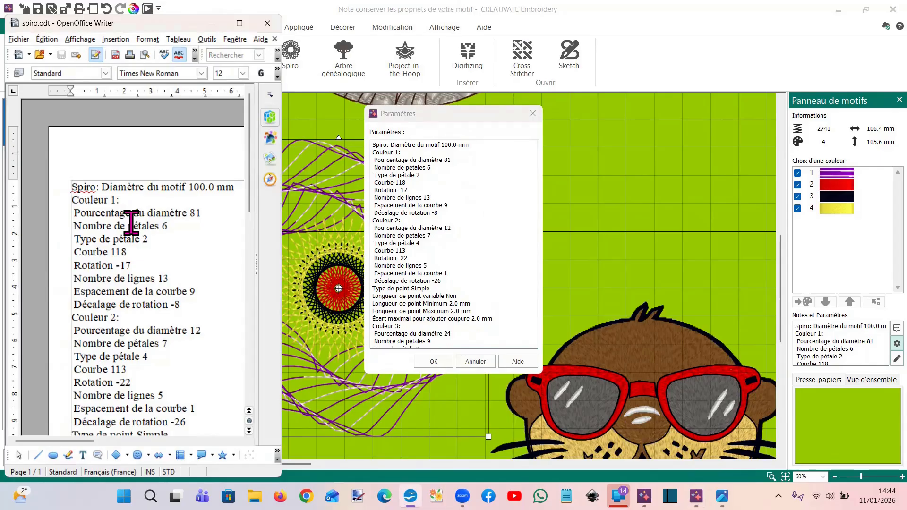
scroll(131, 277, down, 3)
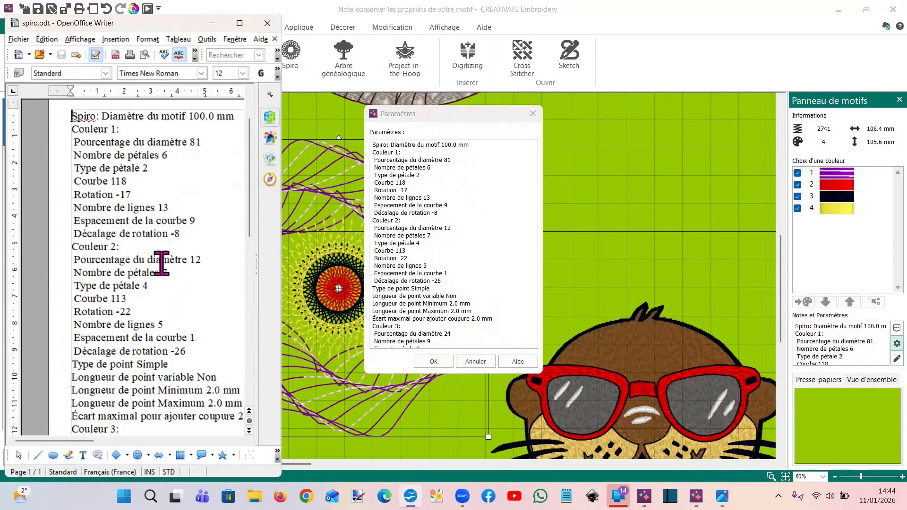
scroll(161, 263, down, 5)
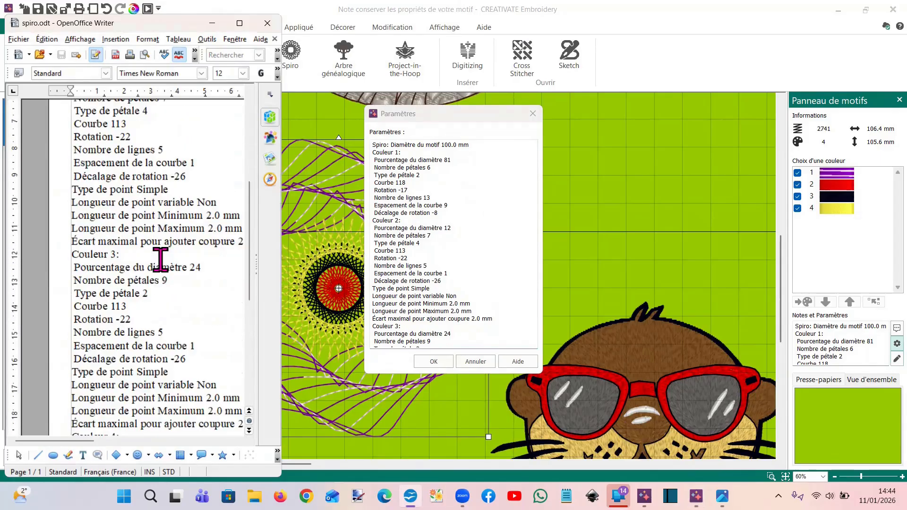
scroll(160, 259, up, 6)
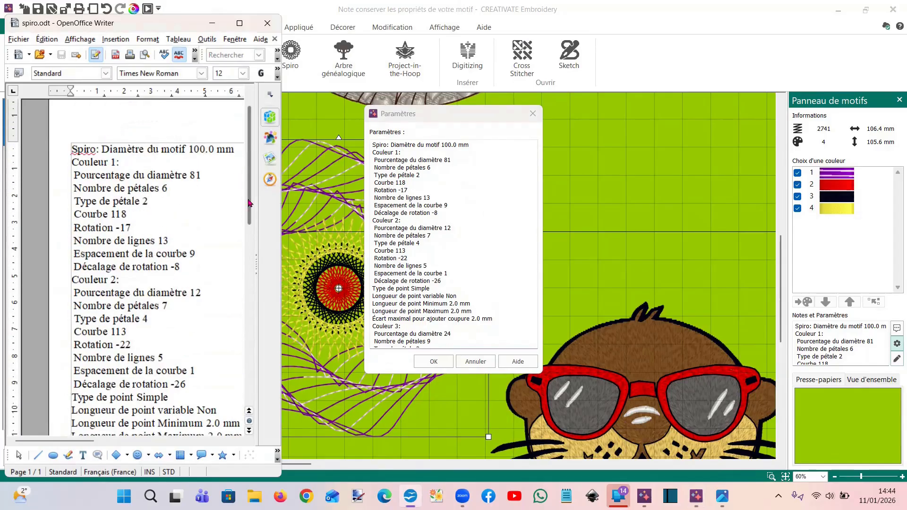
click(533, 114)
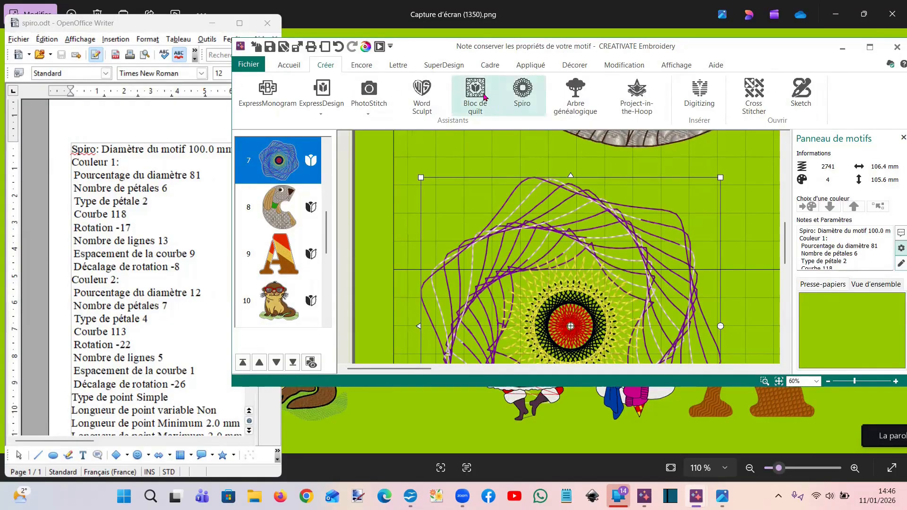
- View the Spiro assistant alongside the spiro.odt parameters, close it and maximize the embroidery window
click(523, 99)
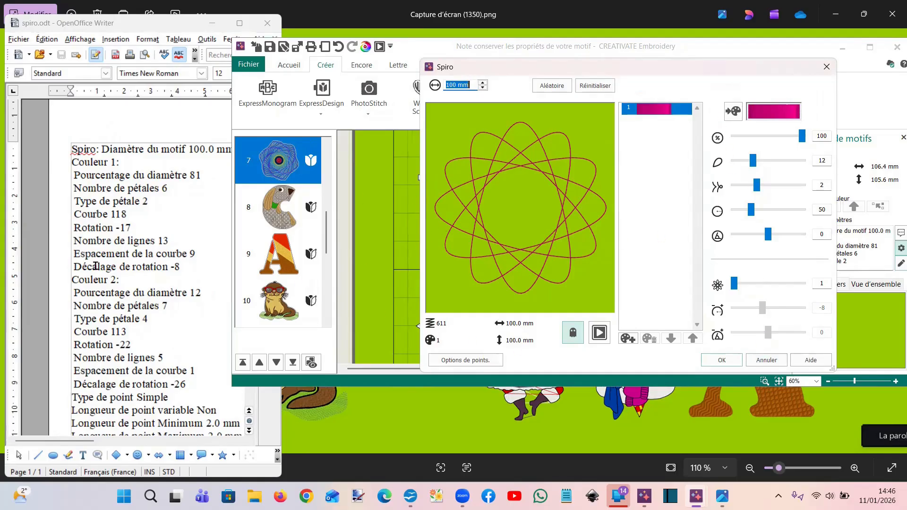
click(826, 69)
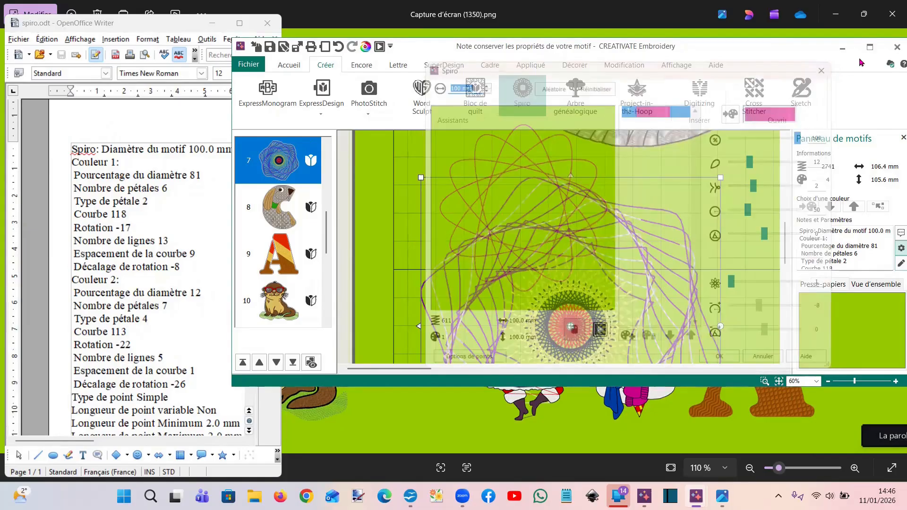
click(869, 46)
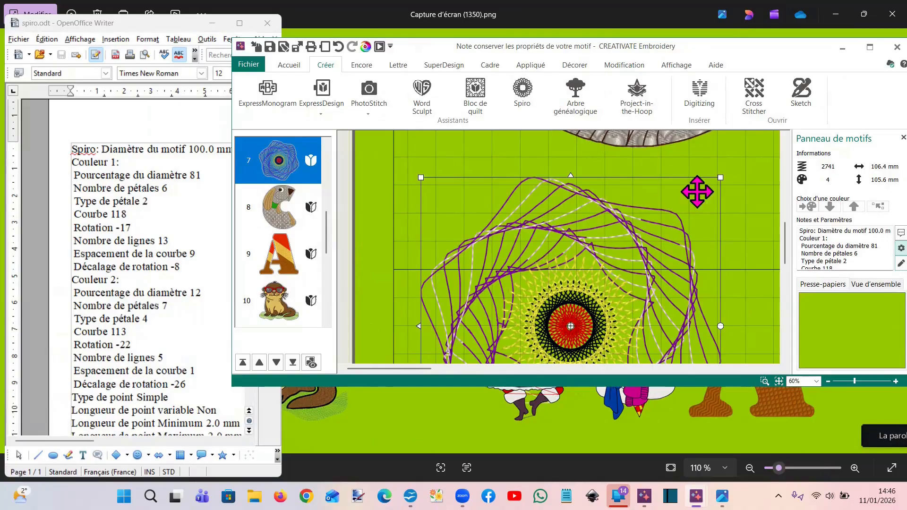
click(869, 47)
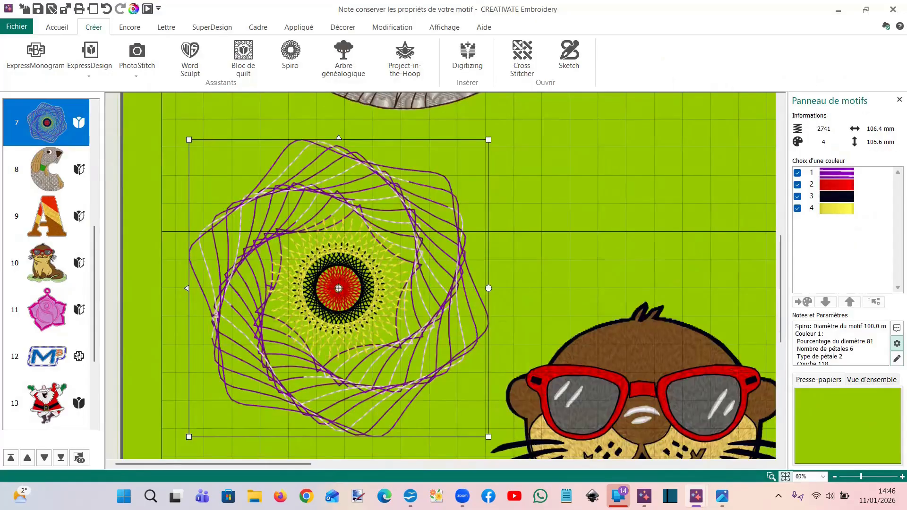
- Open the otter motif with red sunglasses for editing in Digitizing
click(786, 477)
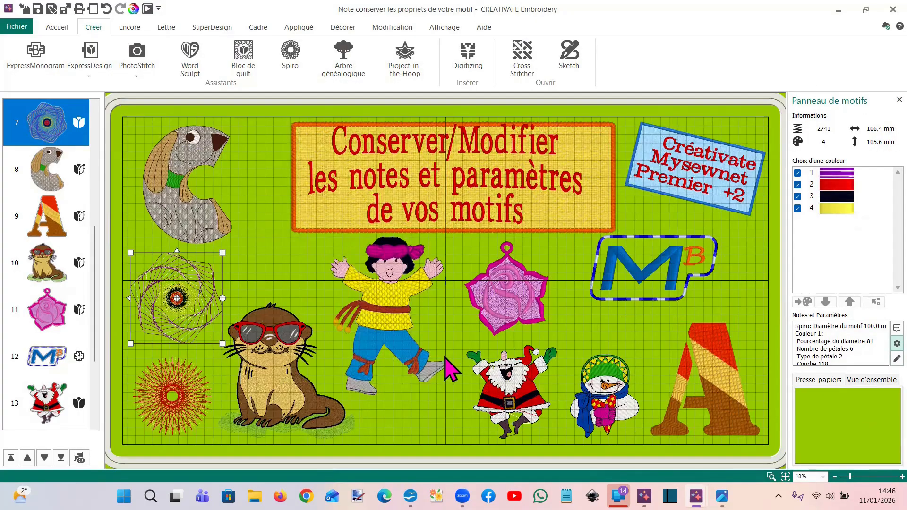
click(304, 390)
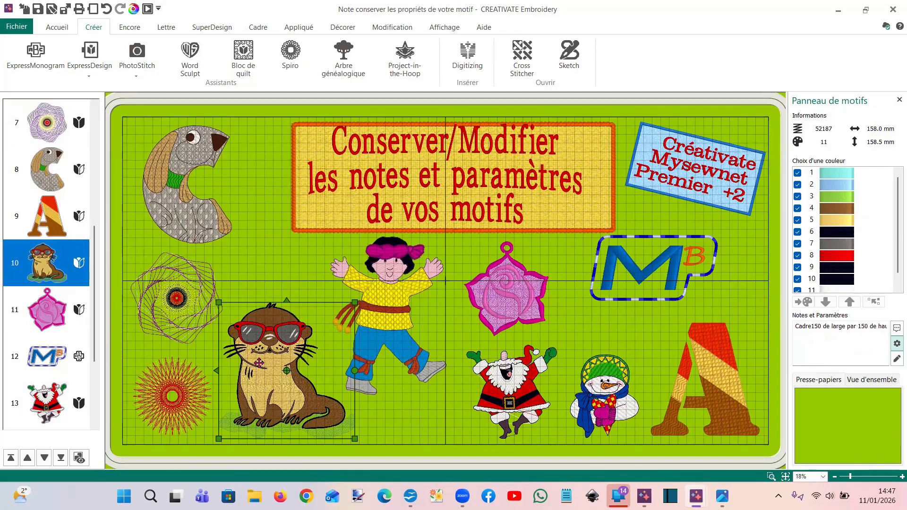
right_click(259, 362)
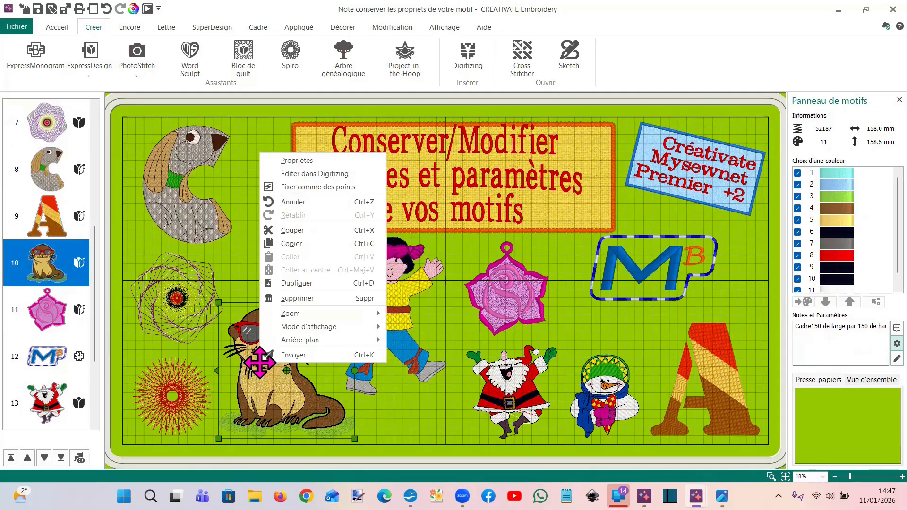
click(315, 175)
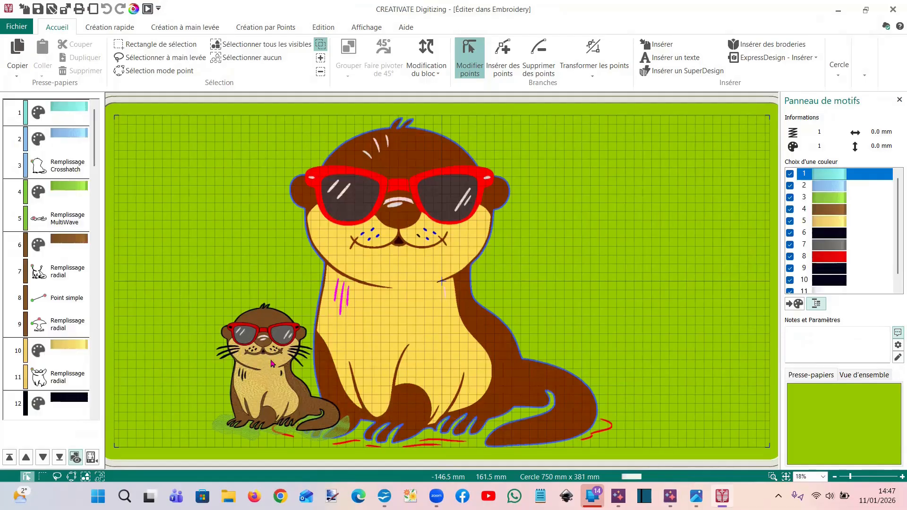
- Open the otter's notes and its parameters text in Digitizing and read through both
click(896, 358)
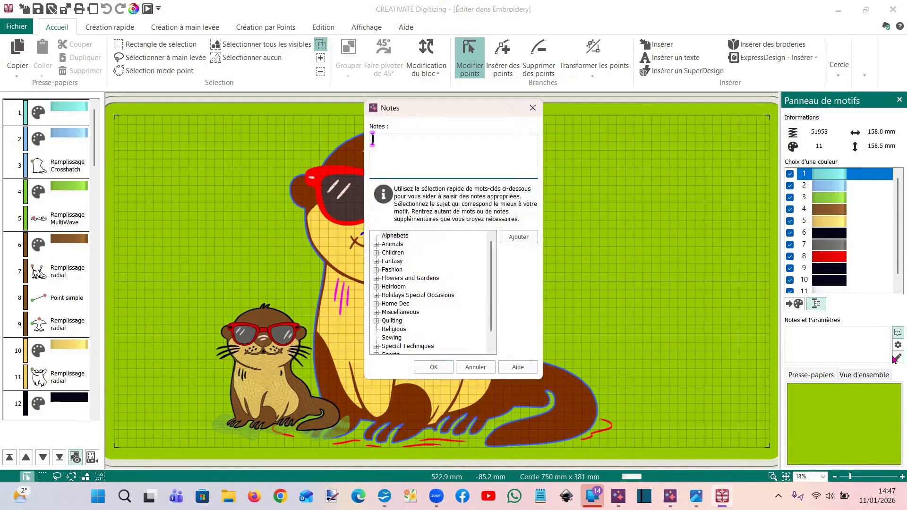
click(532, 108)
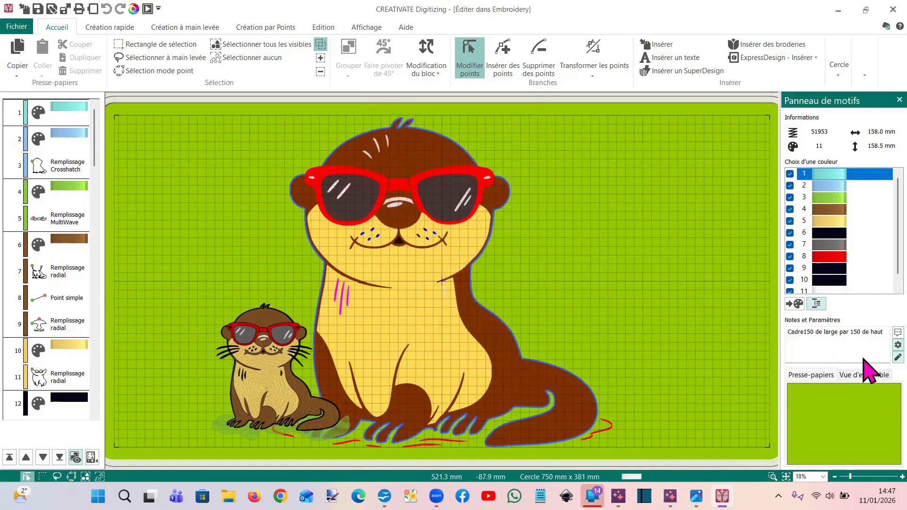
double_click(817, 333)
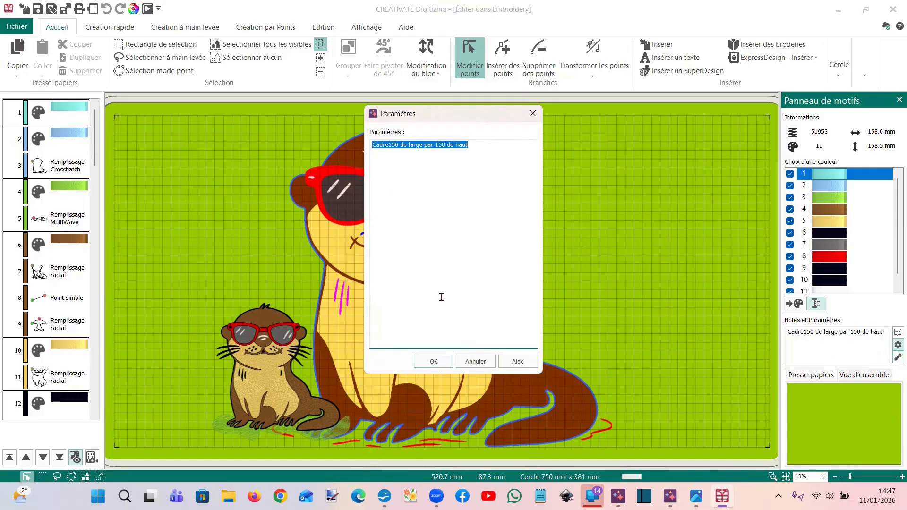
click(433, 362)
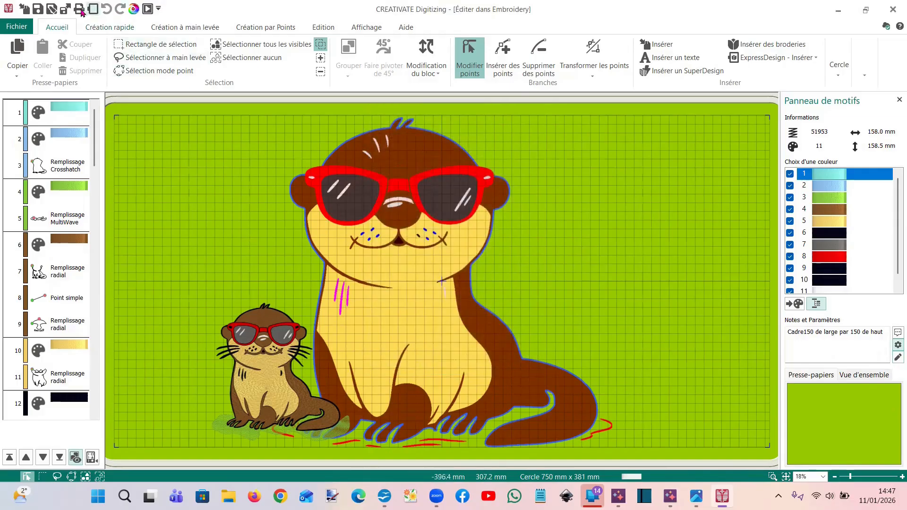
- Change the embroidery hoop to a custom size 150 mm wide and 150 mm high
double_click(408, 286)
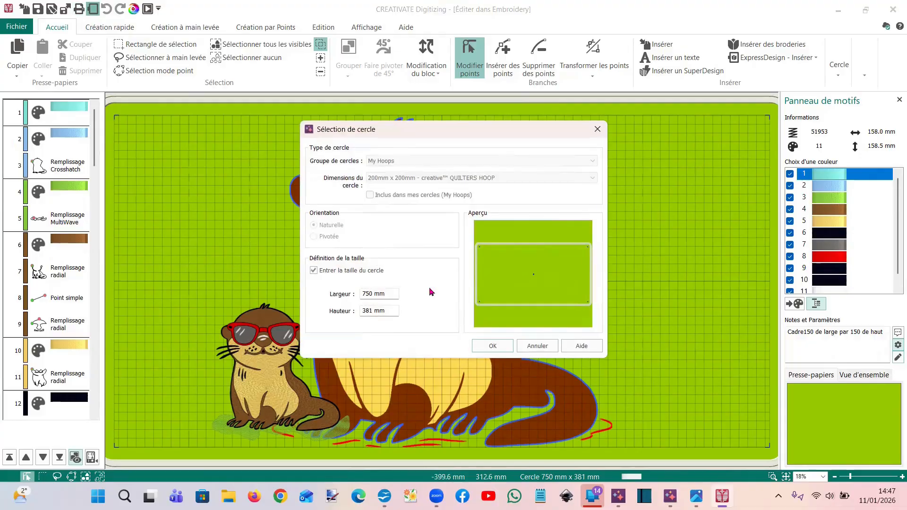
click(314, 270)
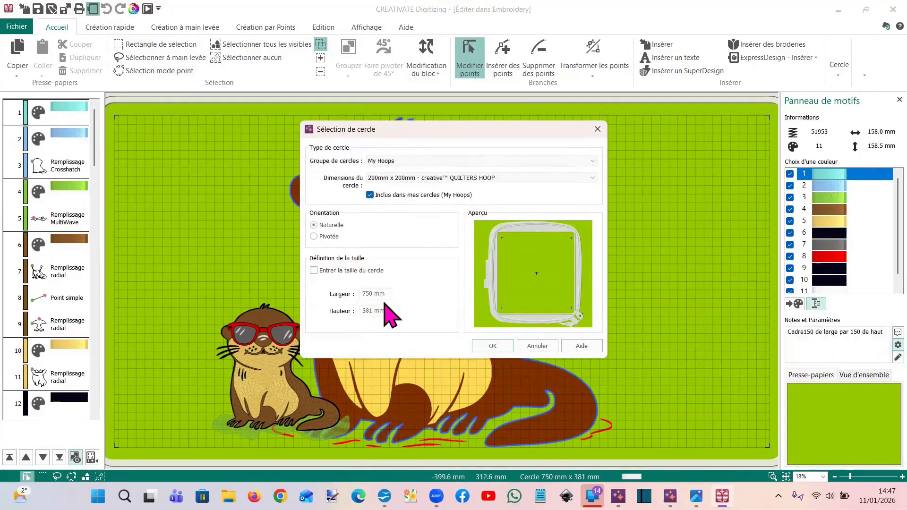
click(314, 271)
drag(374, 293, 353, 312)
text(150)
text(150)
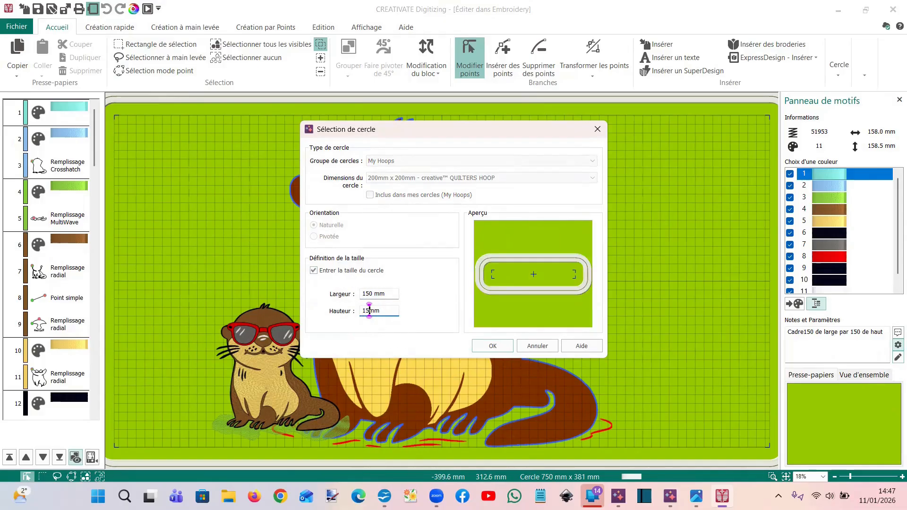
click(488, 345)
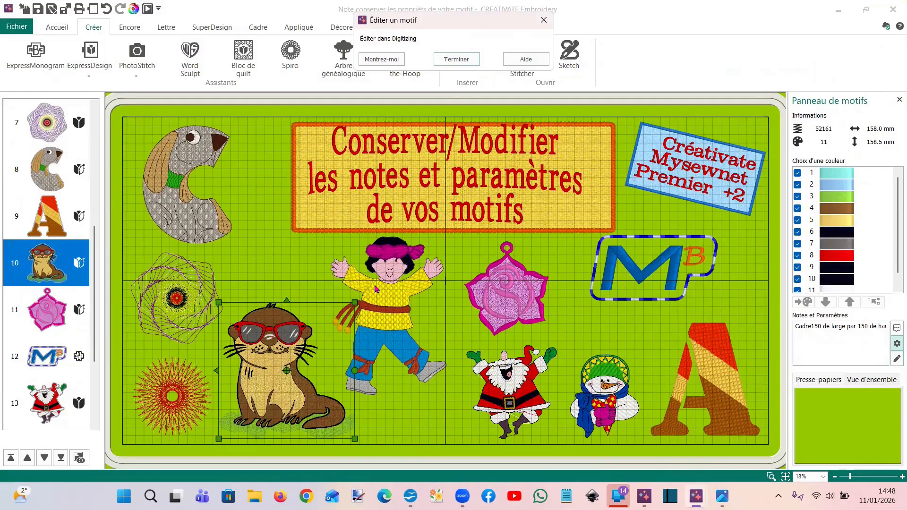
- Select the dancing figure in the yellow sweater in Embroidery and review its full parameters text
click(393, 303)
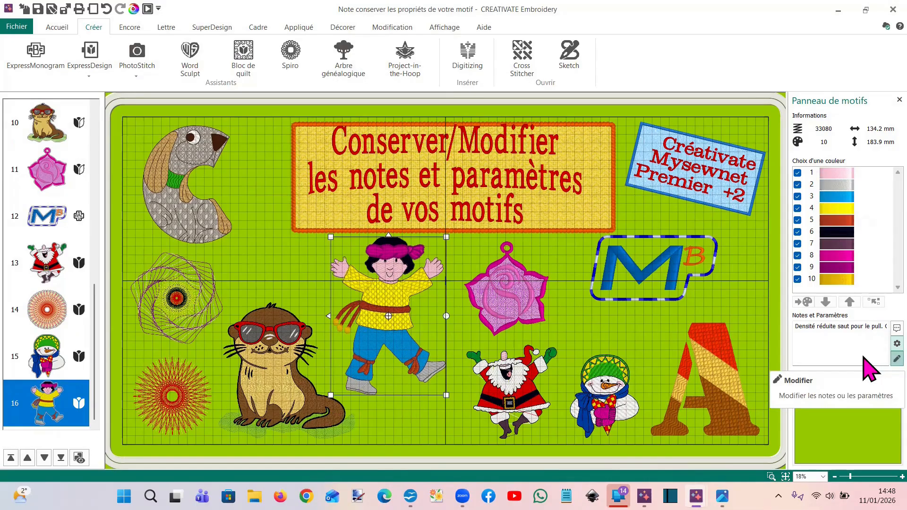
click(897, 359)
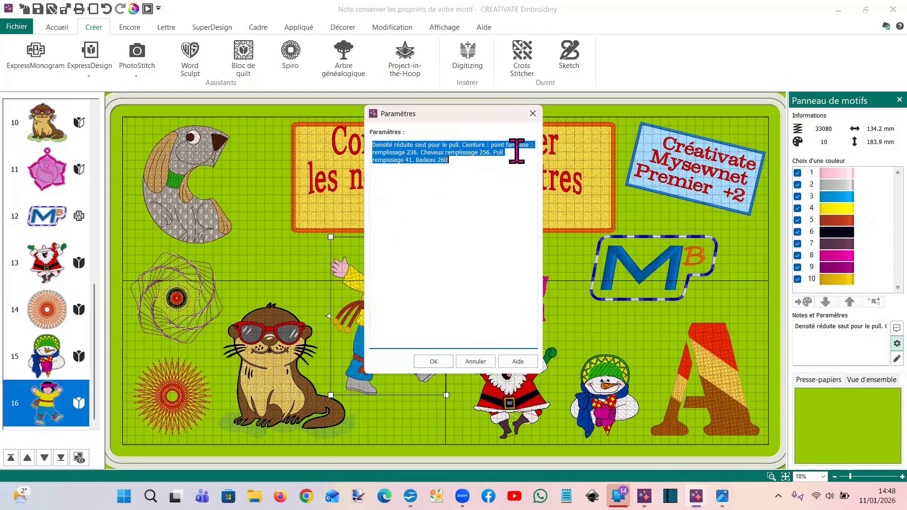
click(434, 361)
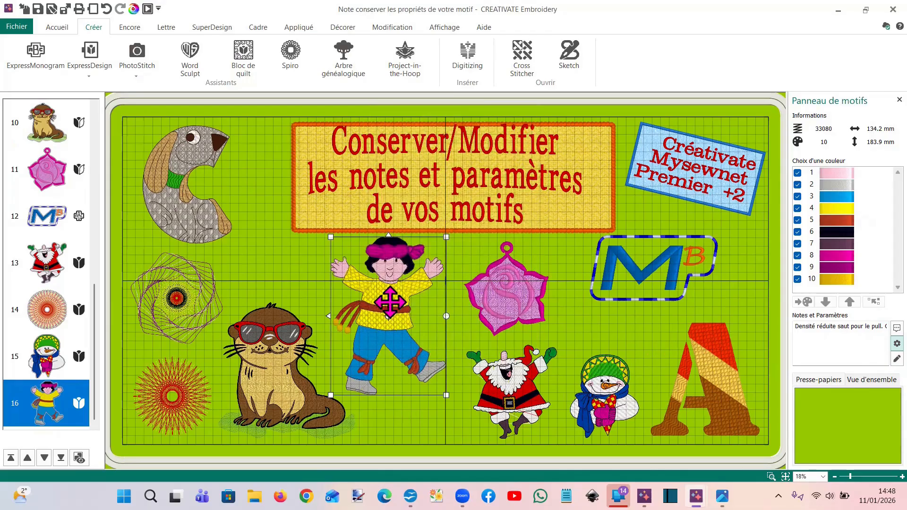
- Compare the parameters of the pink rose, the Santa and the MB monogram, reading the monogram's text to its end
click(503, 311)
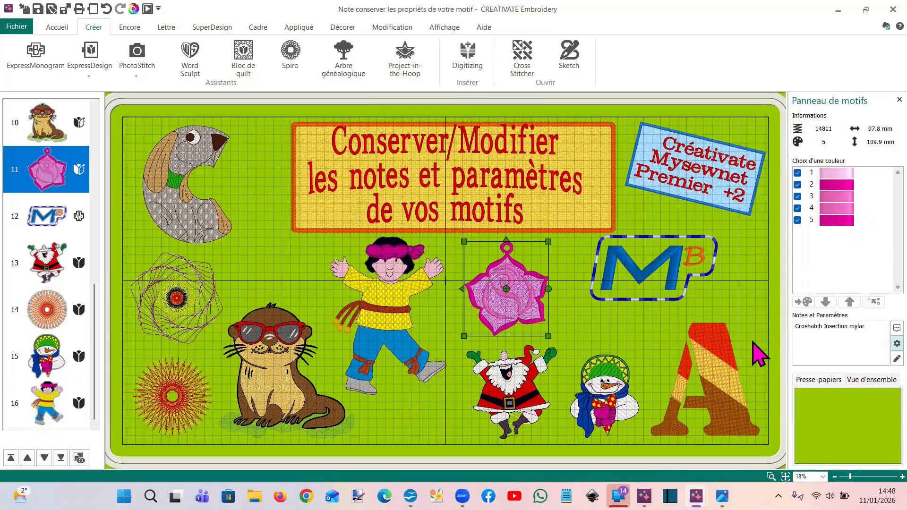
click(511, 393)
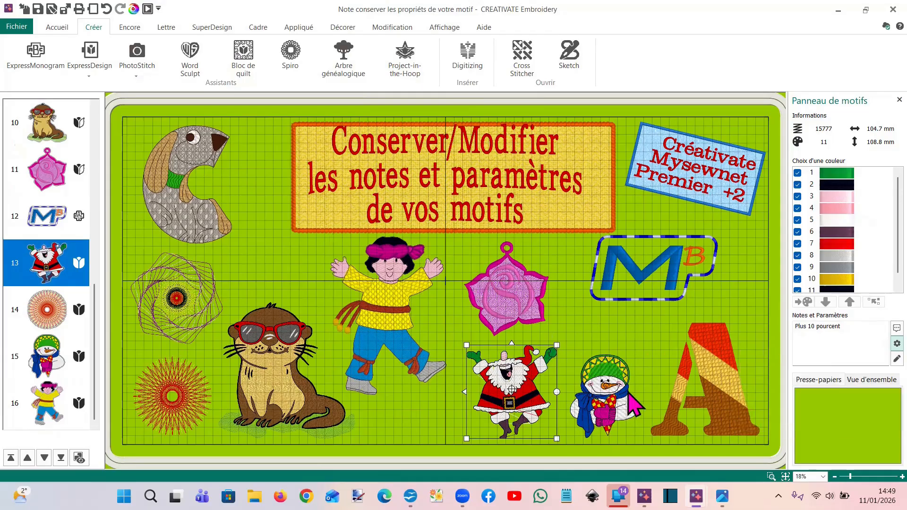
click(630, 284)
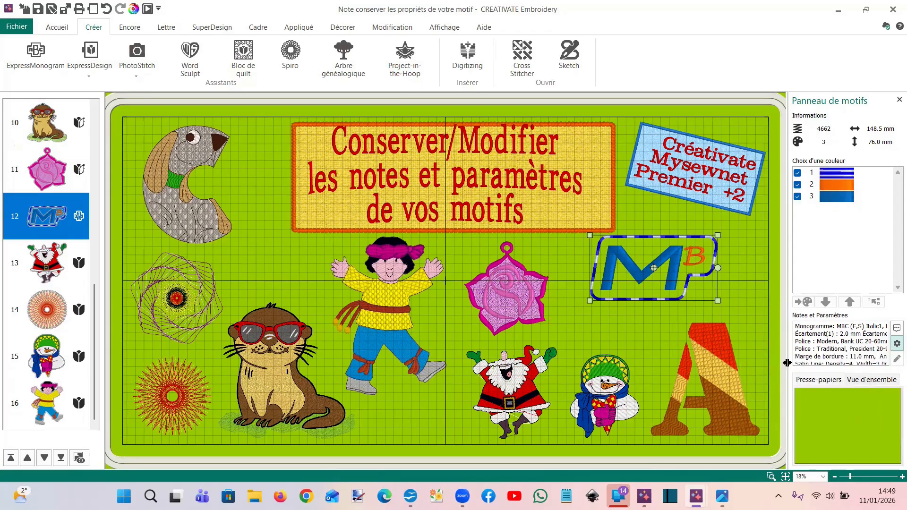
mouse_move(818, 363)
drag(798, 330, 873, 377)
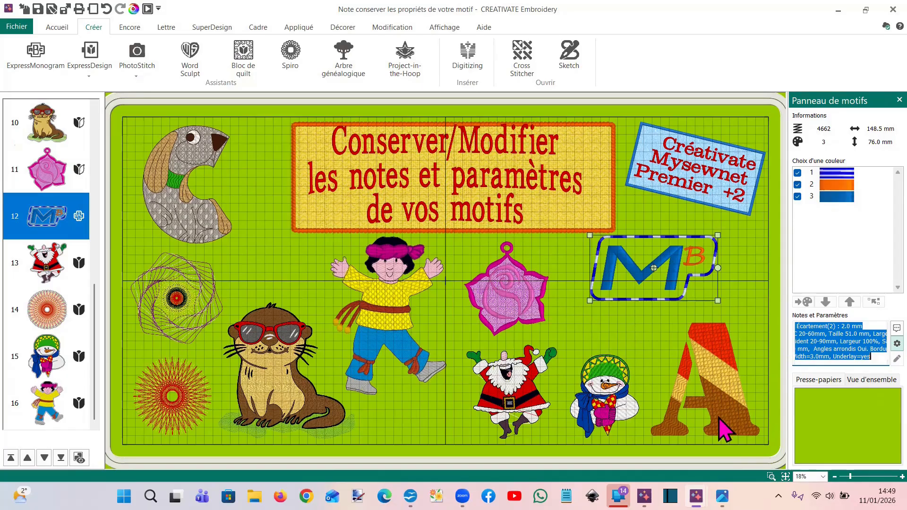
- Select the snowman motif and check its notes and its parameters for any recorded text
click(606, 412)
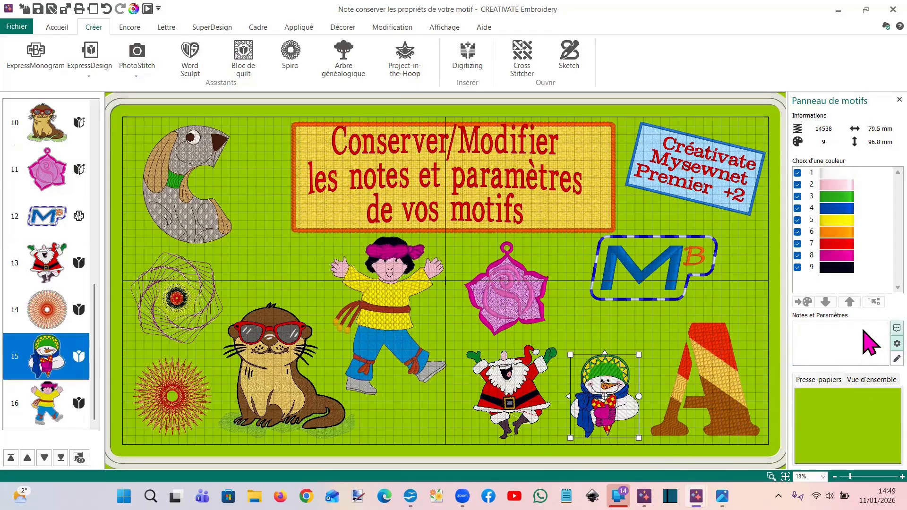
click(870, 344)
click(864, 360)
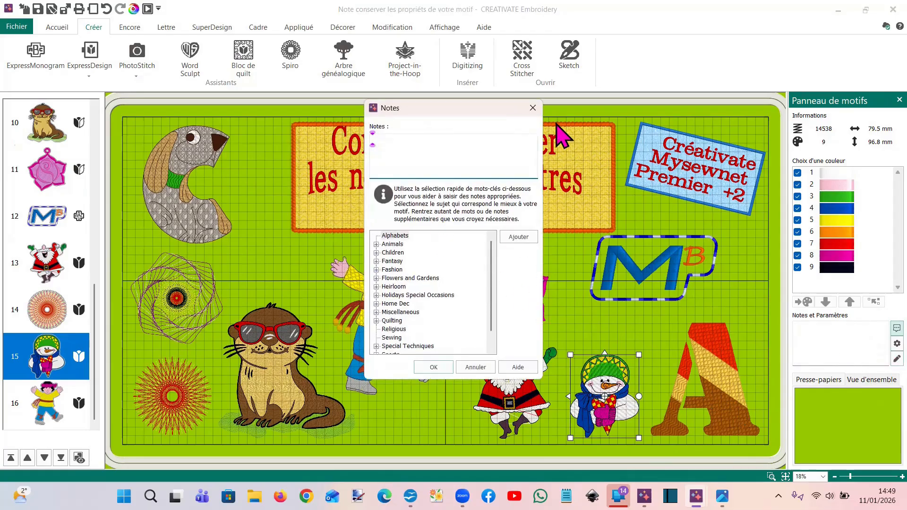
click(532, 108)
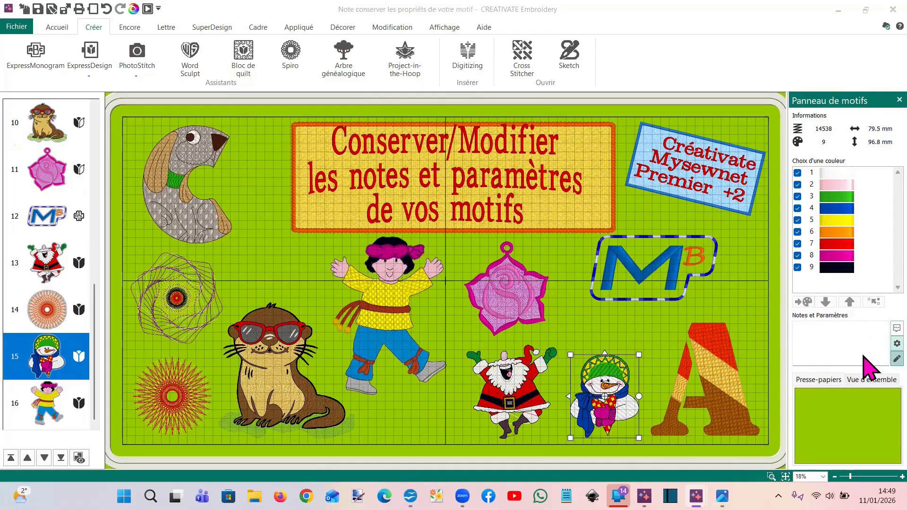
click(870, 363)
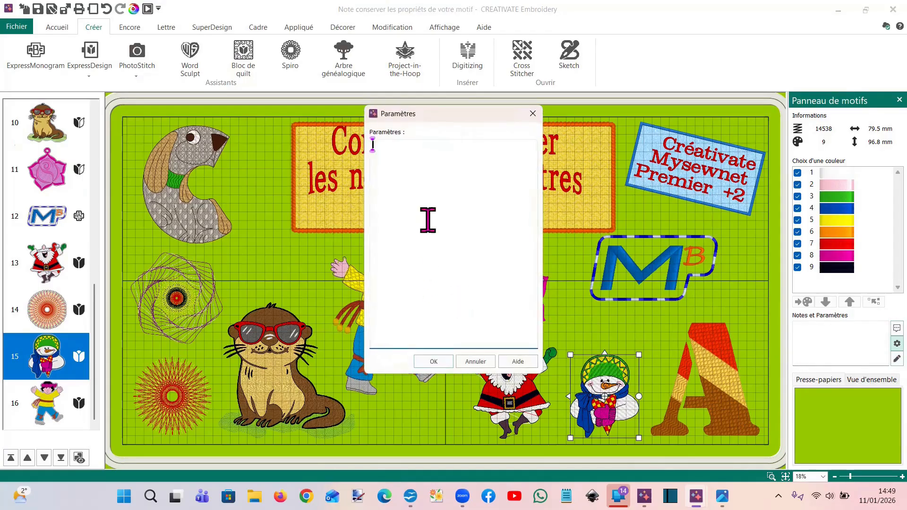
click(533, 115)
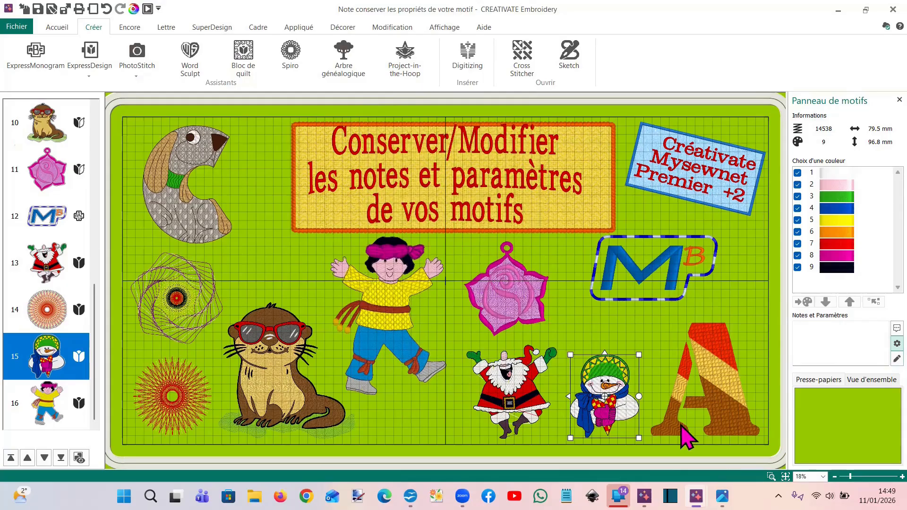
- Select the striped letter A and review the text of its notes and its parameters
click(728, 406)
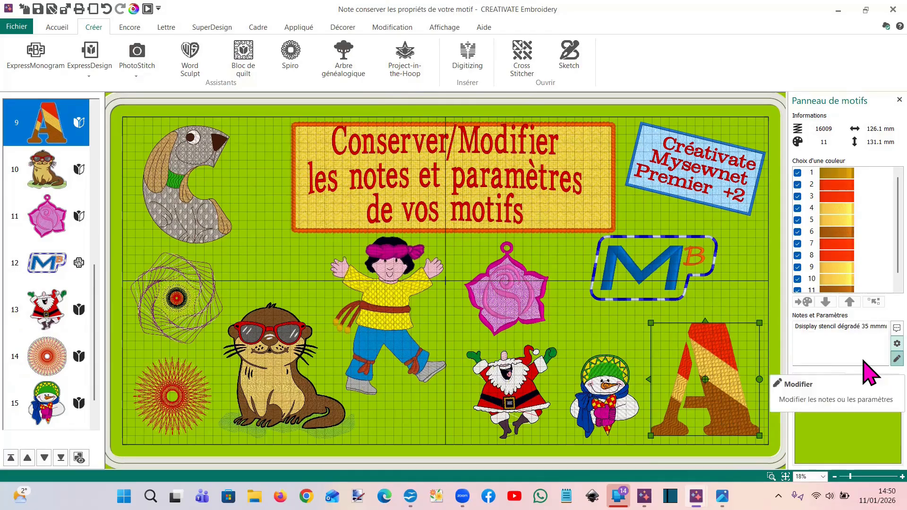
click(896, 328)
click(897, 359)
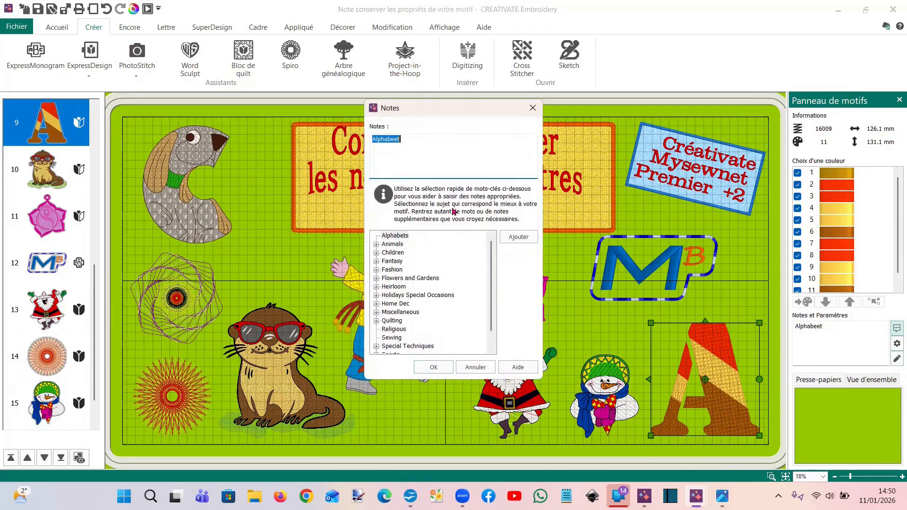
click(532, 108)
click(897, 343)
click(896, 359)
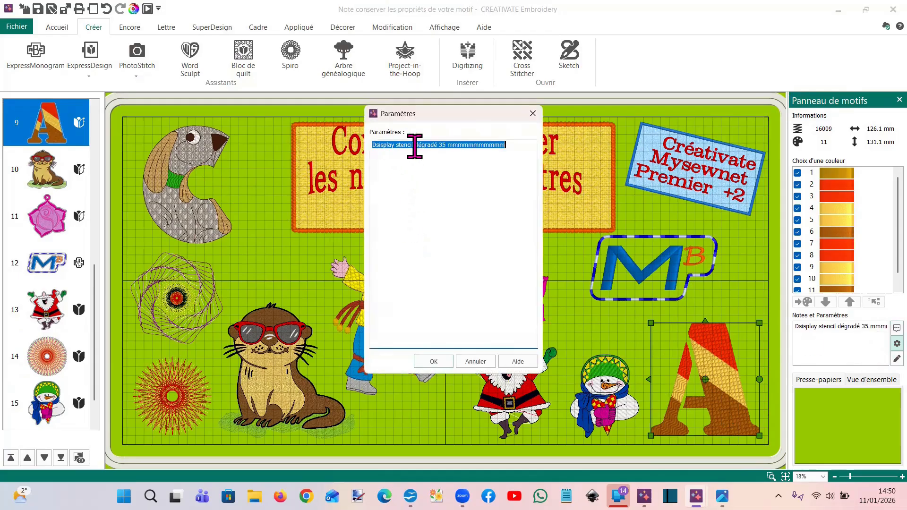
click(532, 113)
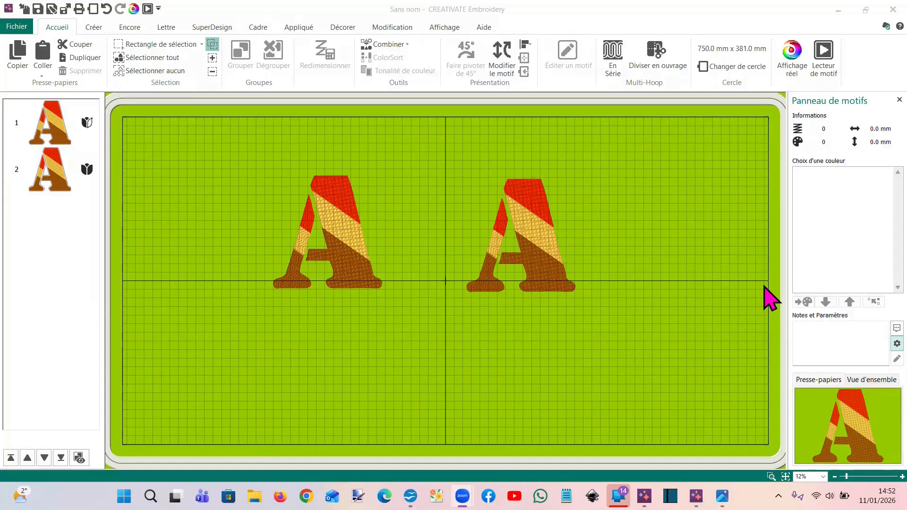
- Compare the colours and parameters of the two letter A copies in the untitled design
click(338, 277)
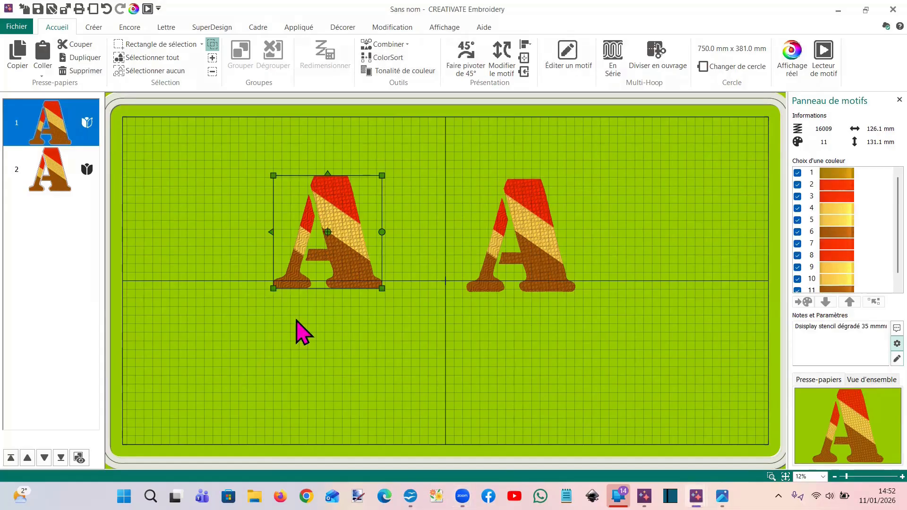
click(496, 278)
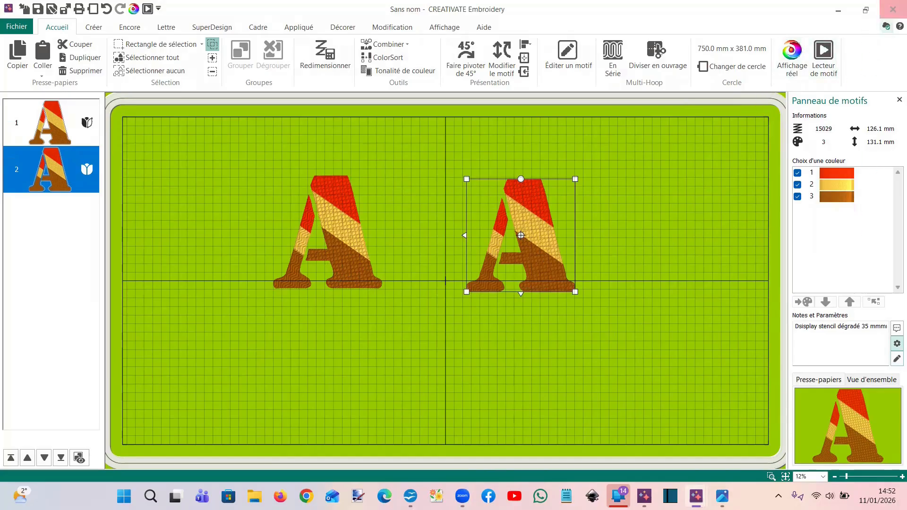
mouse_move(695, 496)
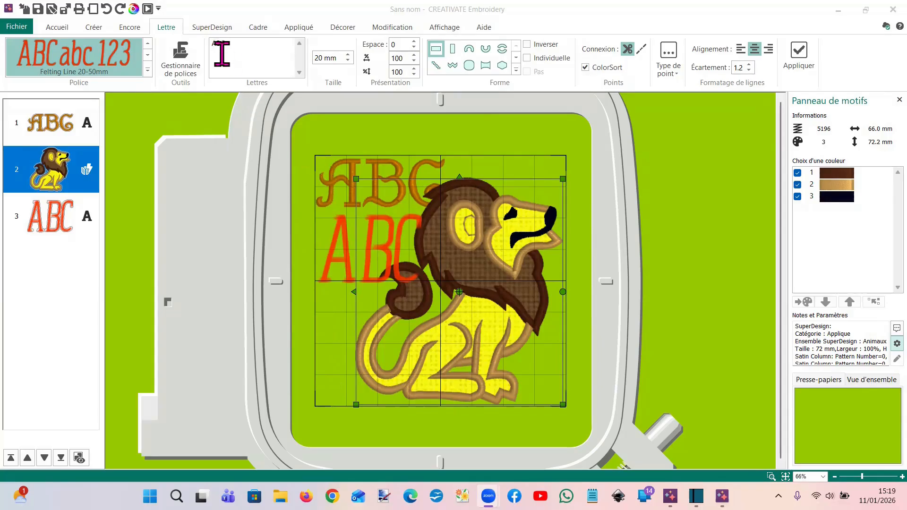
- Review the lettering properties of the brown Corinthian ABC text and read its recorded parameters through to the width and height
click(315, 186)
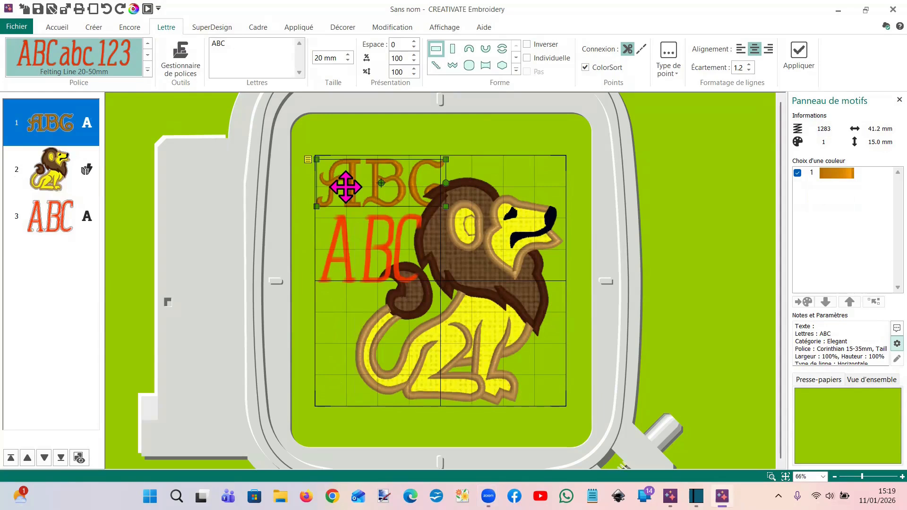
right_click(345, 187)
click(366, 213)
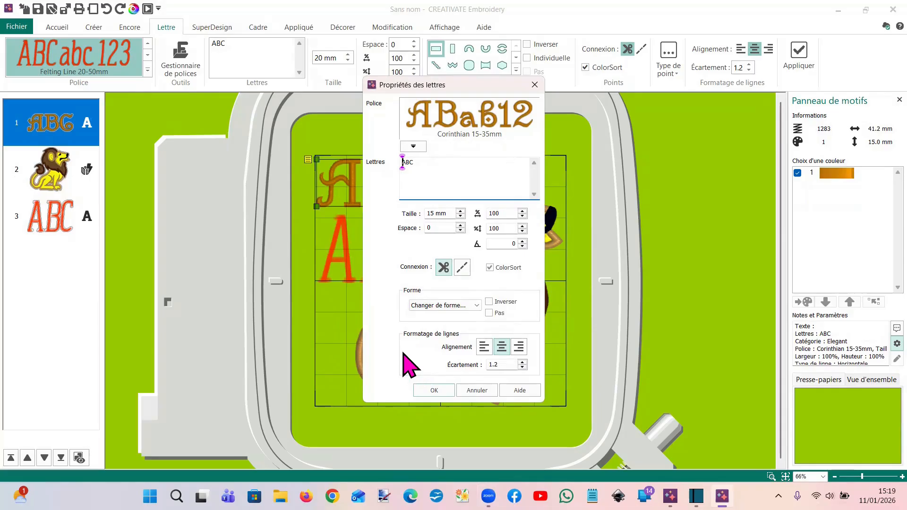
click(536, 85)
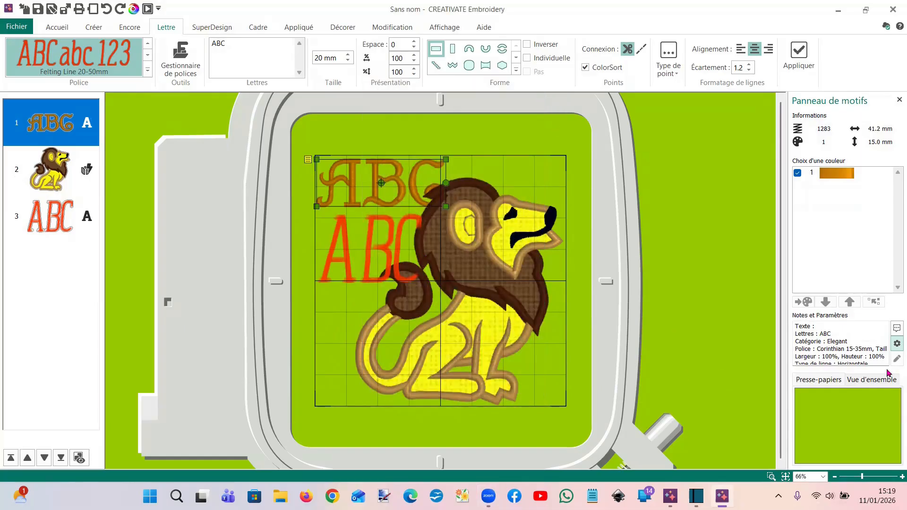
click(808, 348)
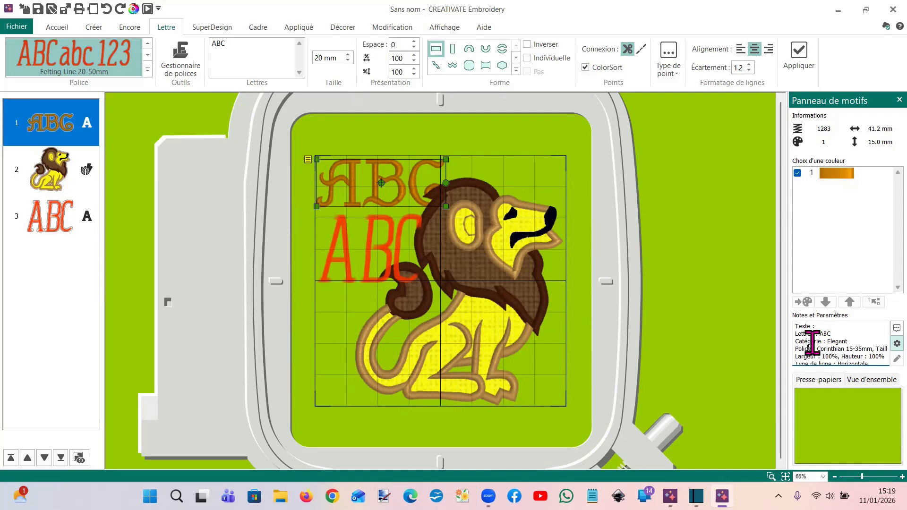
drag(795, 326, 816, 326)
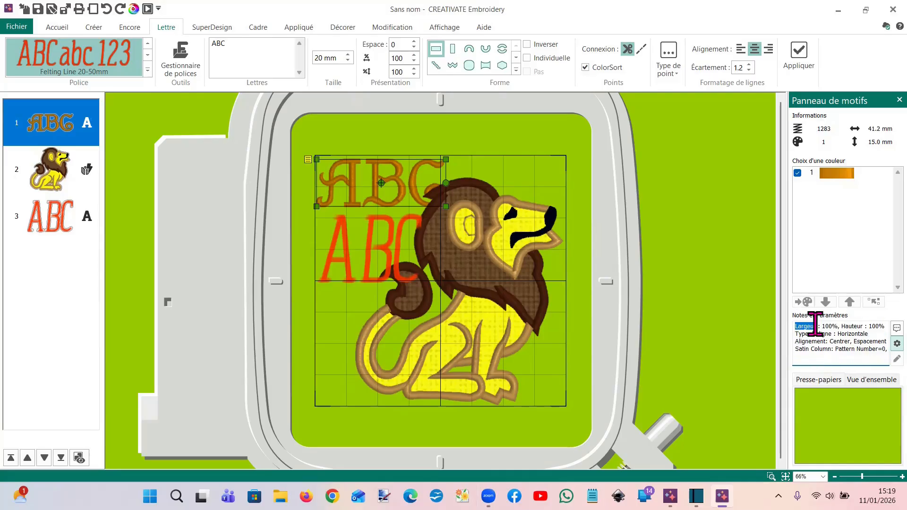
- Select the red Felting Line ABC text and the lion SuperDesign in turn to compare their recorded parameters
click(355, 270)
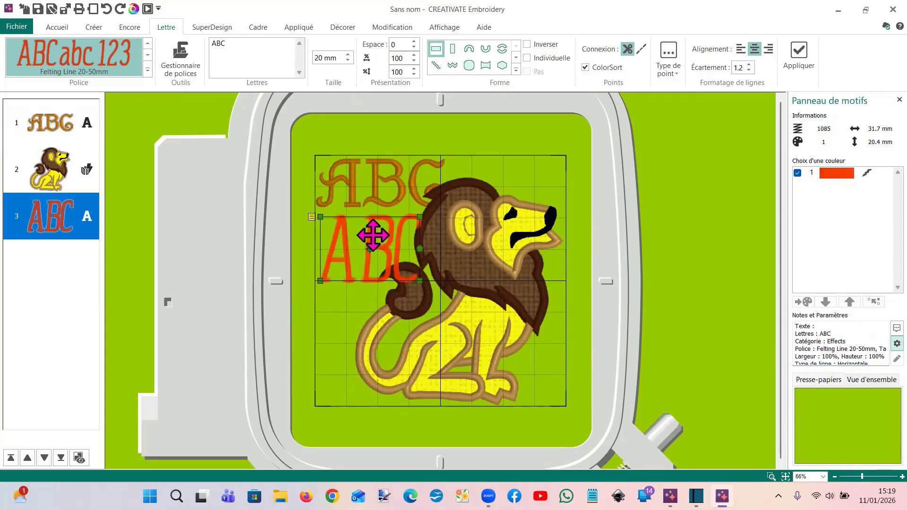
click(373, 213)
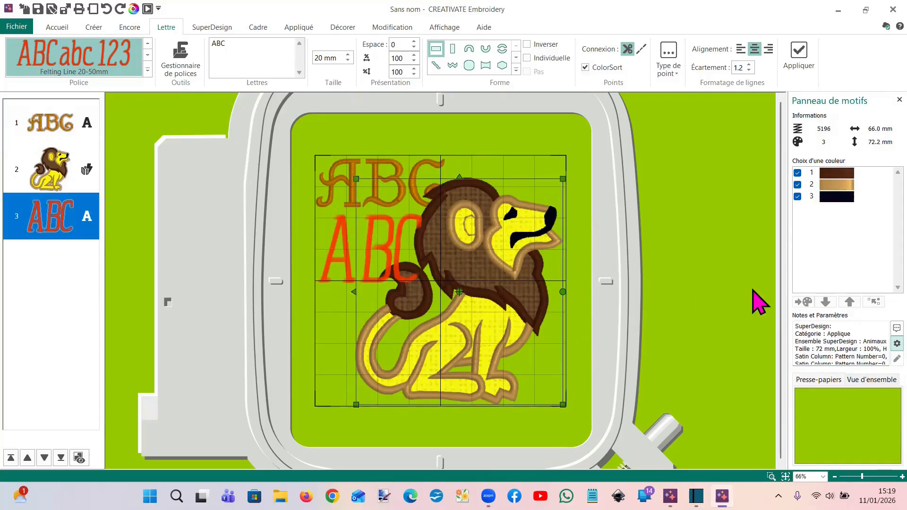
click(333, 262)
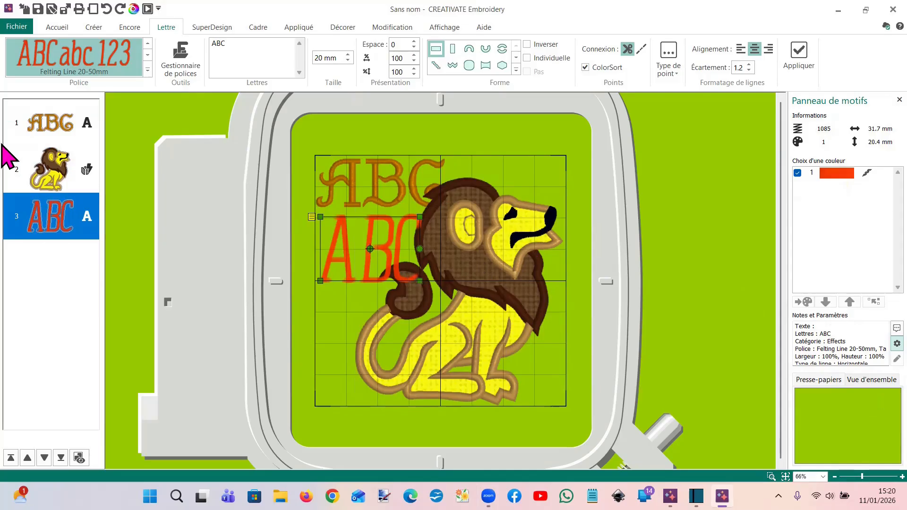
- Combine the brown Corinthian and red Felting Line ABC texts into one design and read its merged parameters
ctrl+click(61, 125)
click(57, 27)
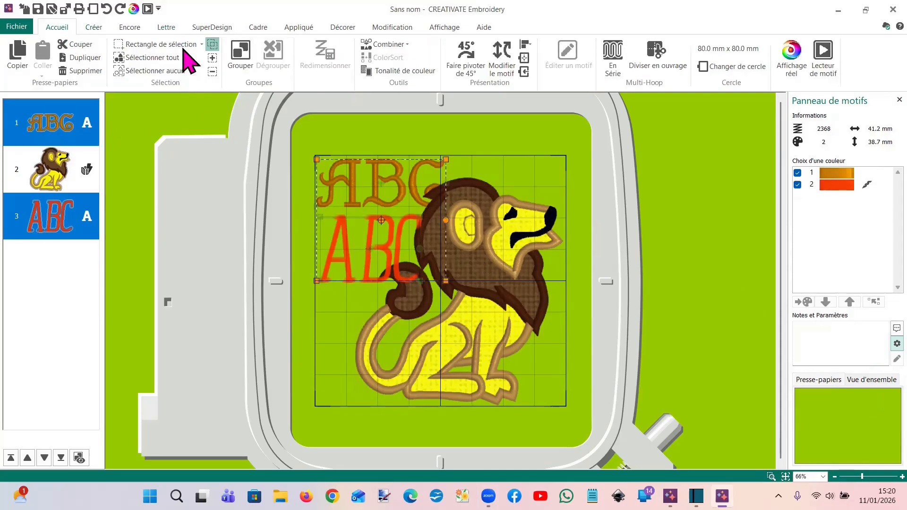
click(392, 47)
click(398, 75)
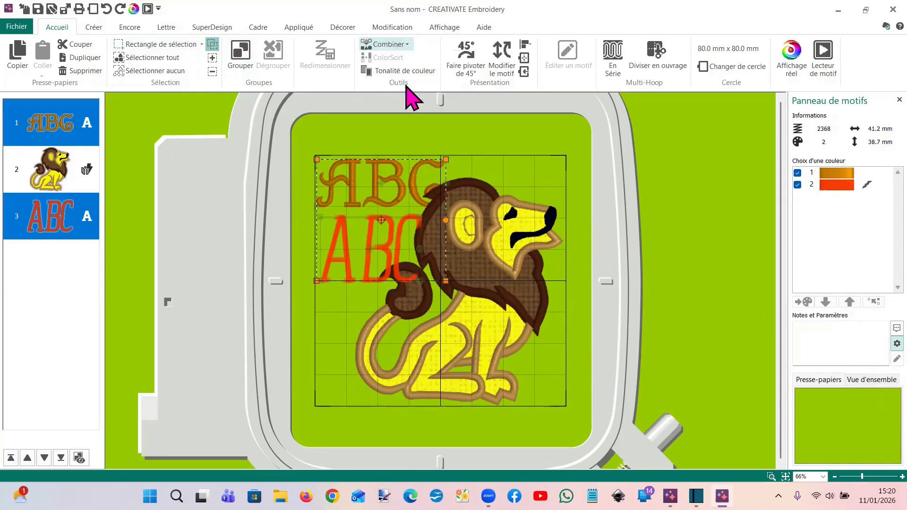
click(893, 360)
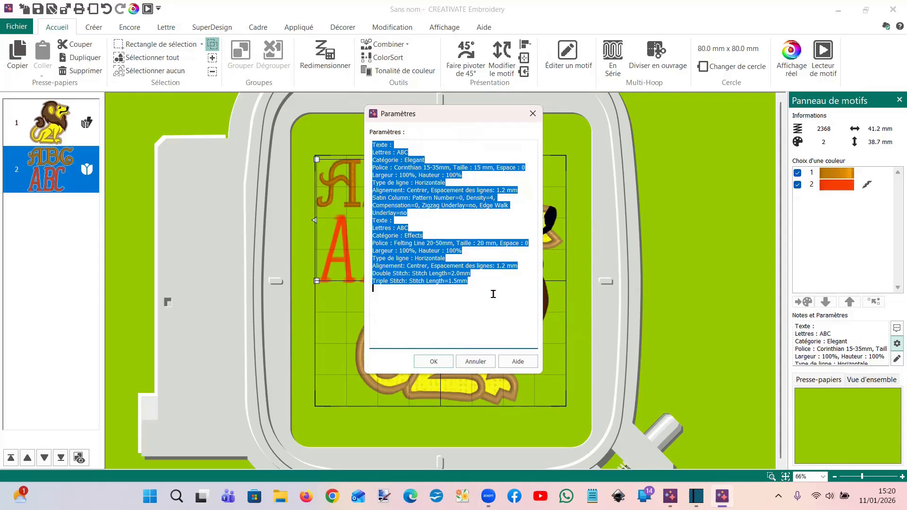
click(533, 114)
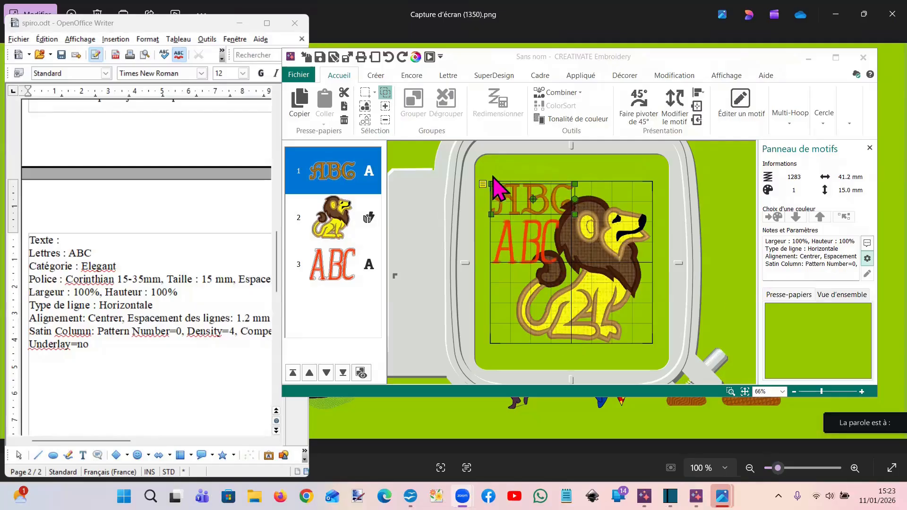
- Set the size of the brown Corinthian ABC text to 22 mm in its lettering properties
right_click(516, 200)
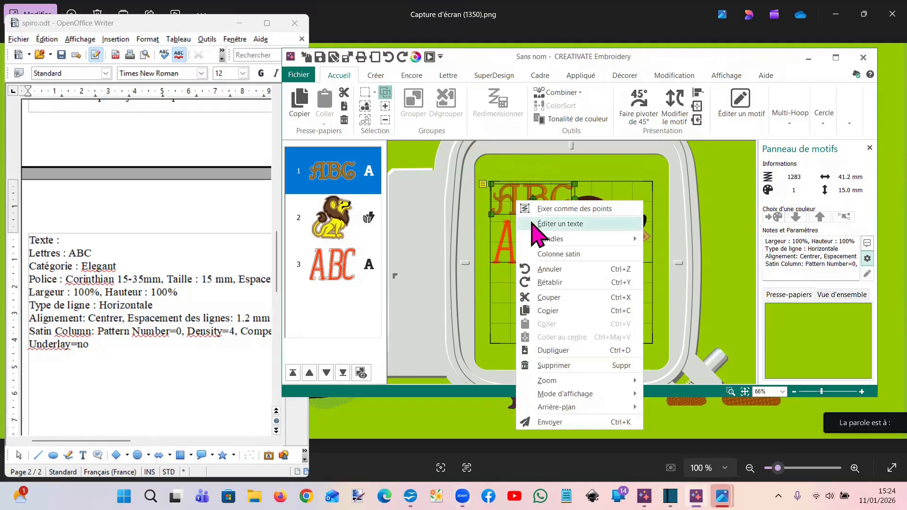
click(535, 225)
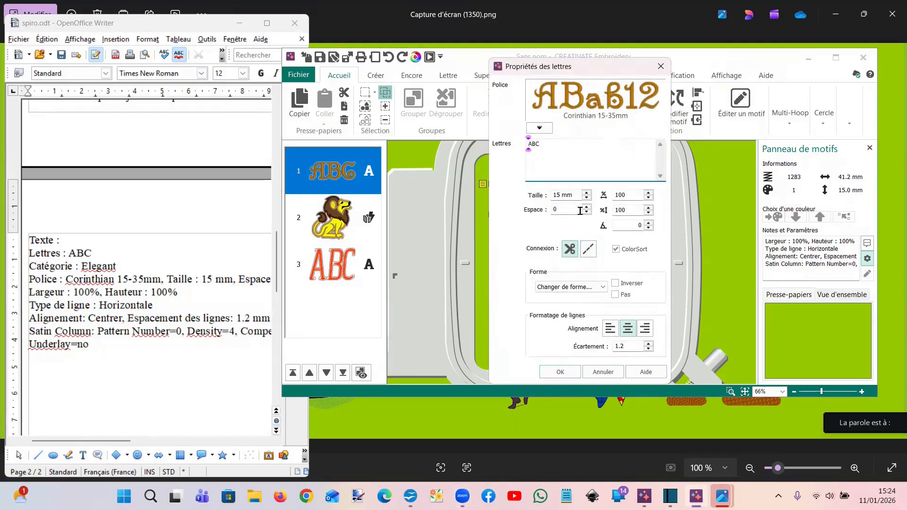
click(586, 193)
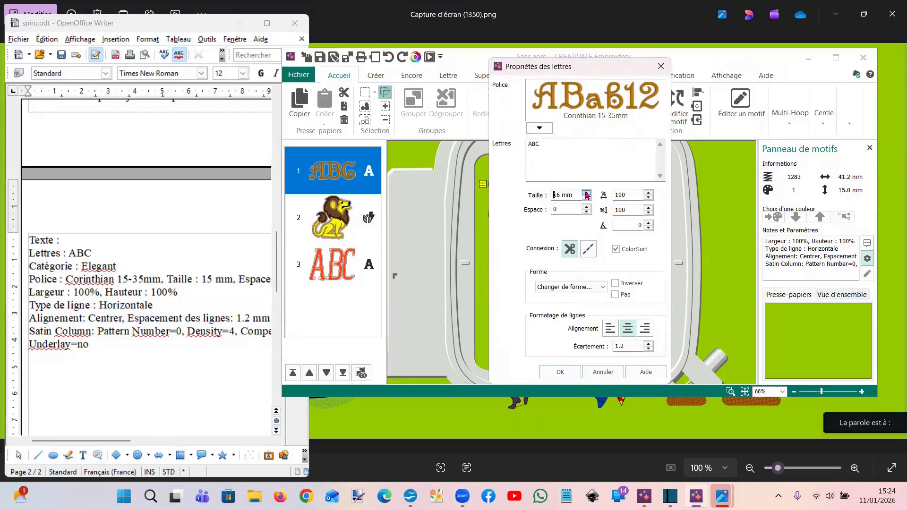
click(586, 194)
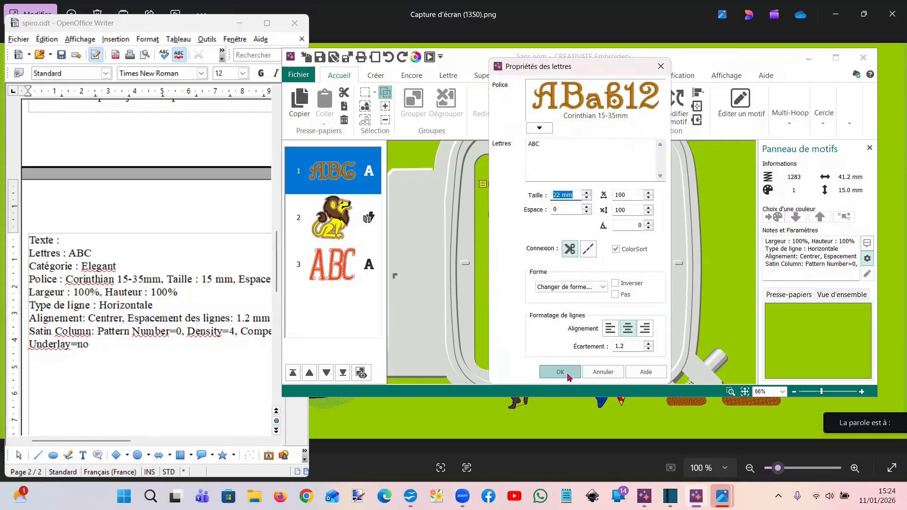
click(559, 373)
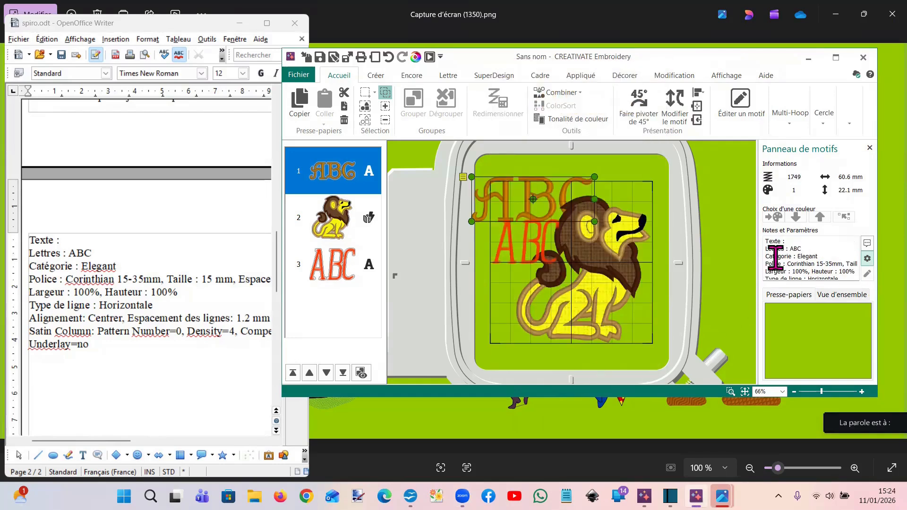
- Copy the resized text's parameters into the OpenOffice Writer document spiro.odt below the earlier ones and compare both sets
drag(764, 241, 780, 302)
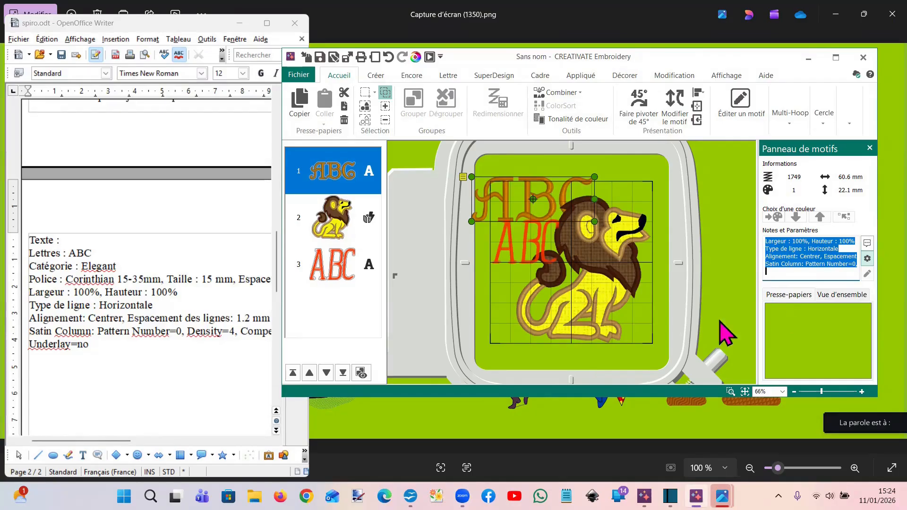
click(89, 389)
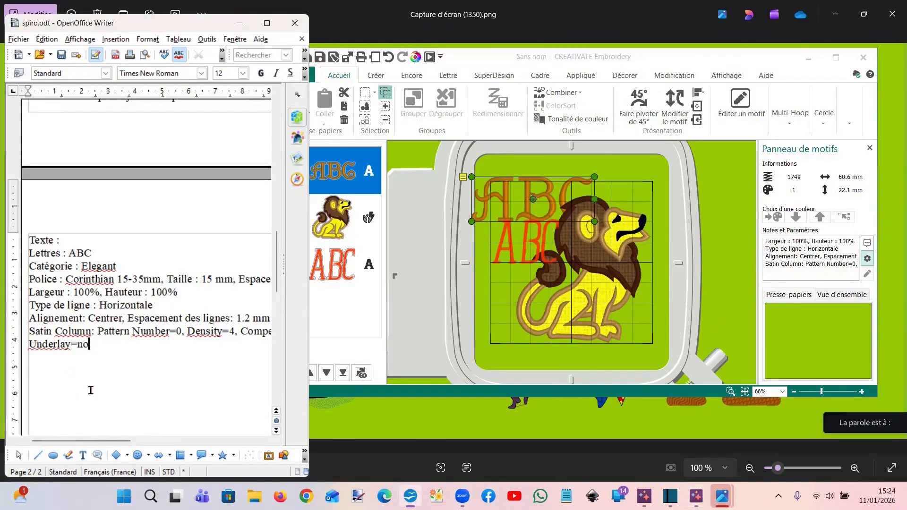
key(ctrl+v)
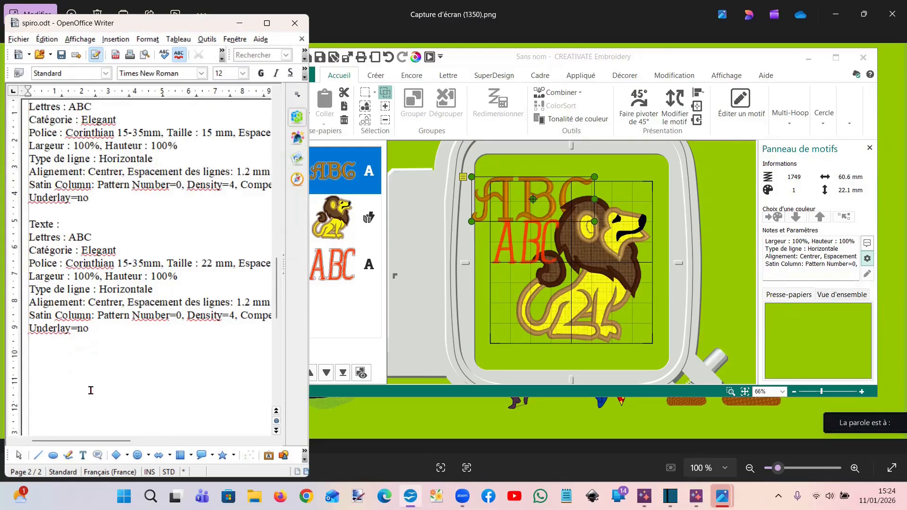
scroll(208, 268, up, 2)
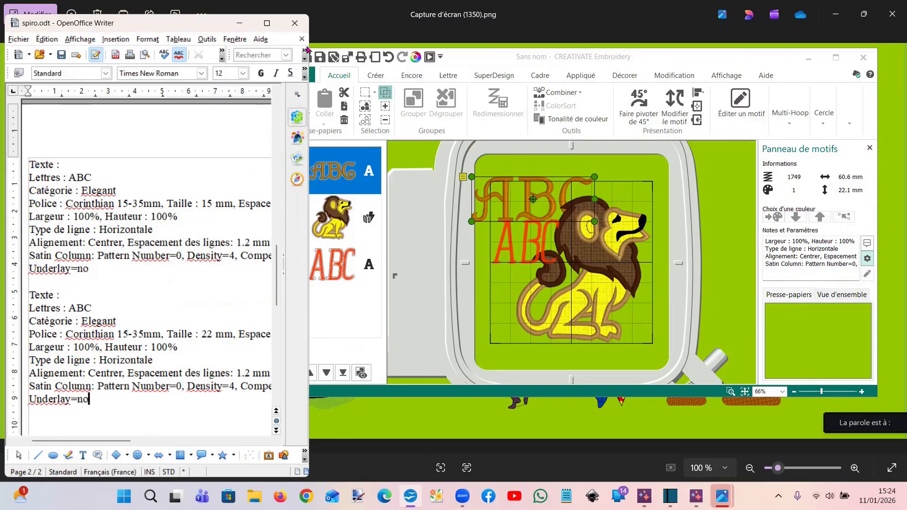
click(240, 22)
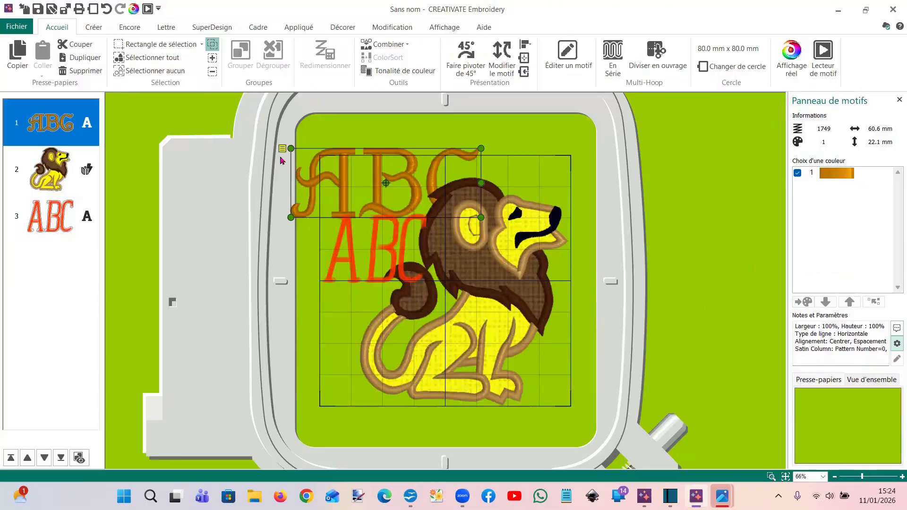
- Undo the resizing of the Corinthian text and combine only the brown and red ABC texts
click(107, 9)
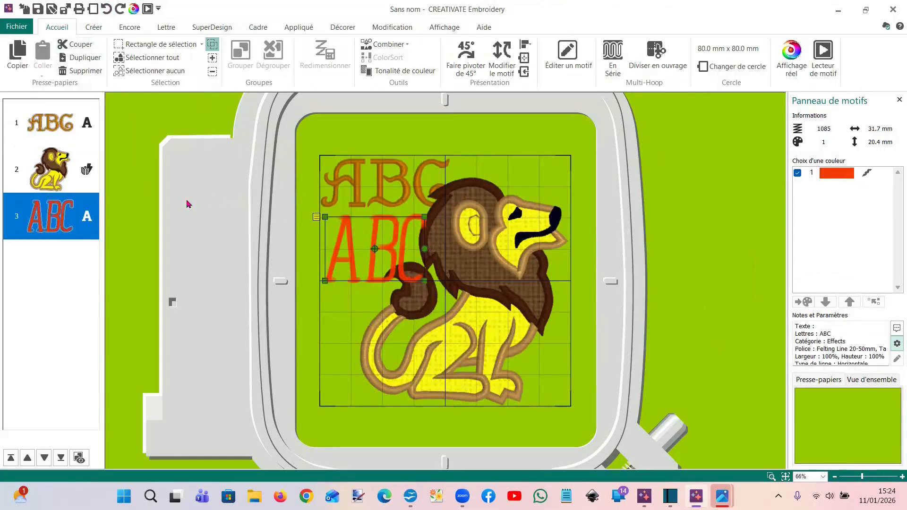
ctrl+click(58, 128)
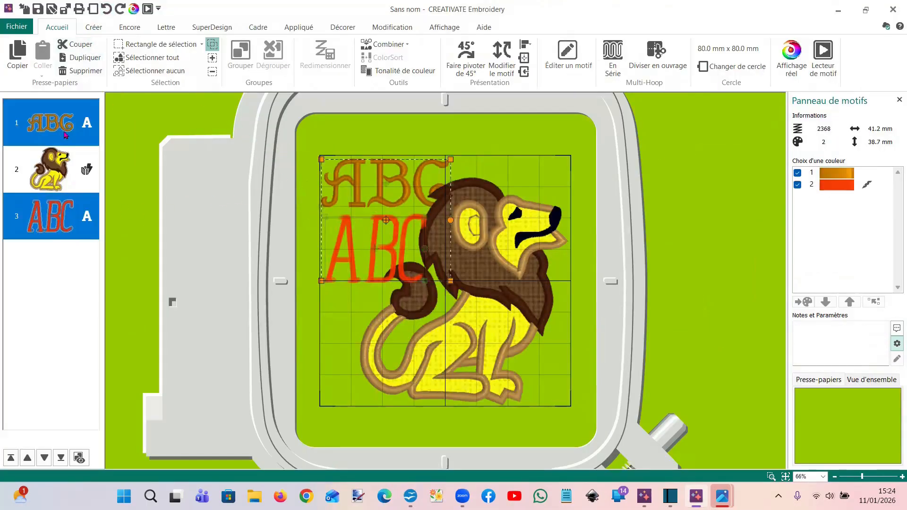
click(401, 46)
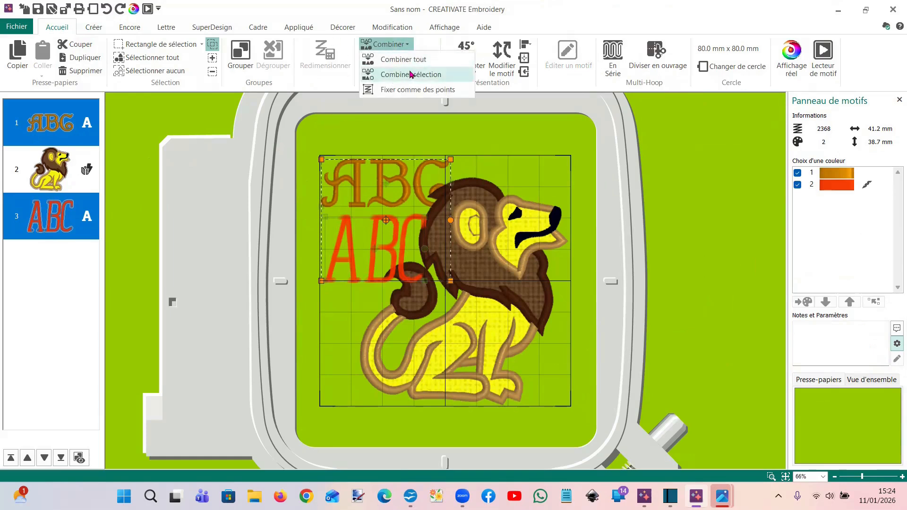
click(410, 74)
- Review the full parameters of the combined ABC design and those of the lion SuperDesign
click(866, 371)
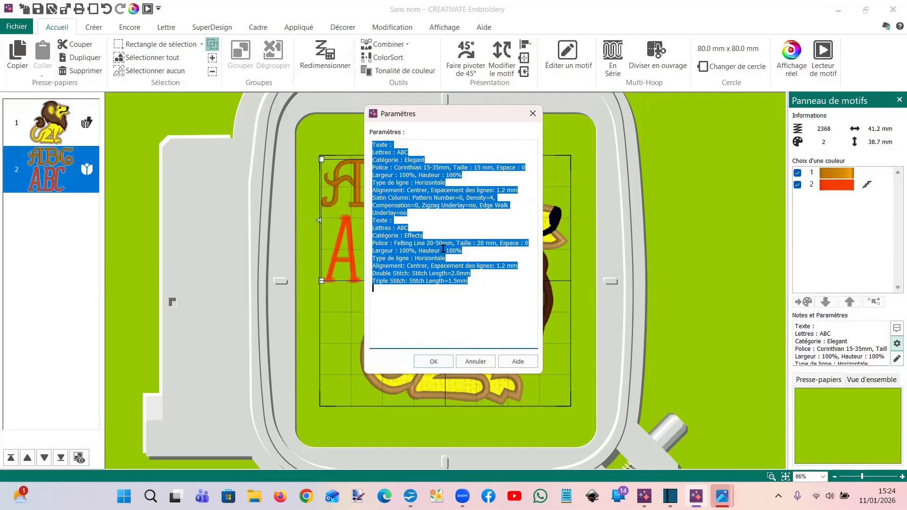
click(533, 115)
click(501, 308)
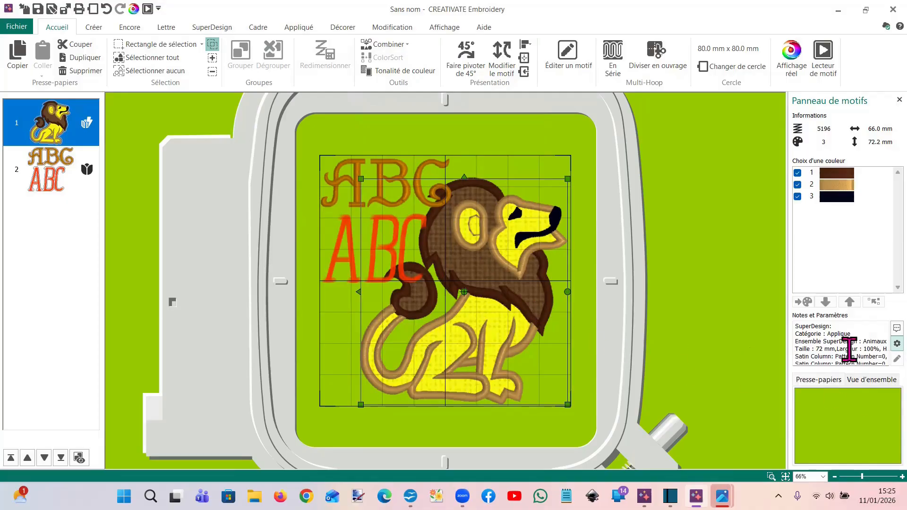
drag(800, 331, 833, 362)
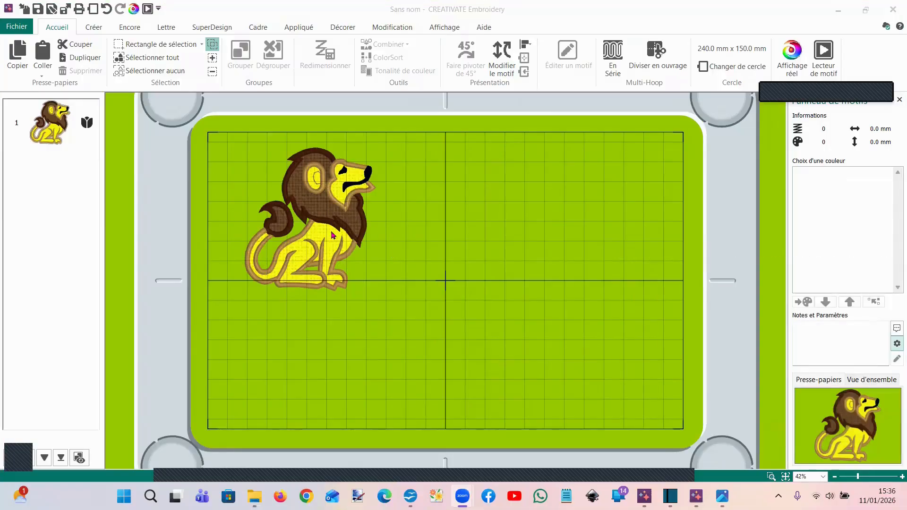
- Duplicate the lion, place the copy to the right of the original and compare the parameters of both
click(278, 241)
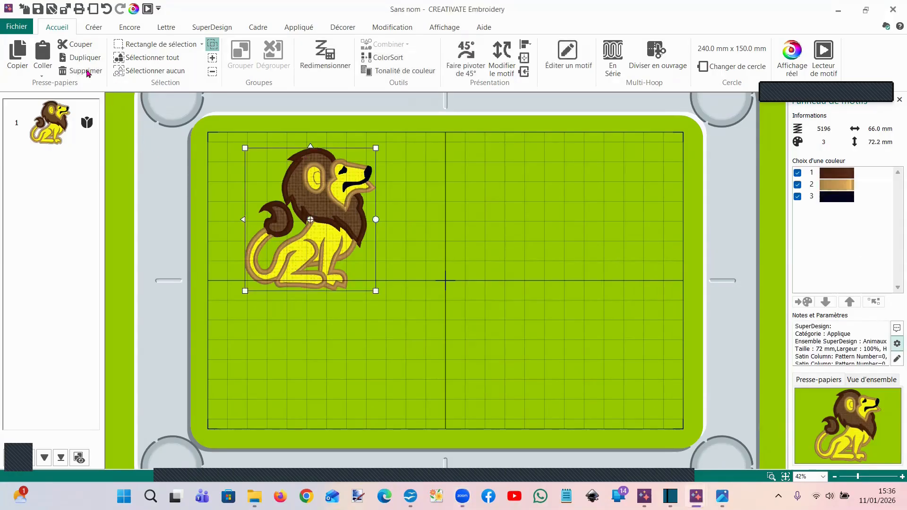
click(84, 57)
drag(345, 241, 526, 243)
click(327, 250)
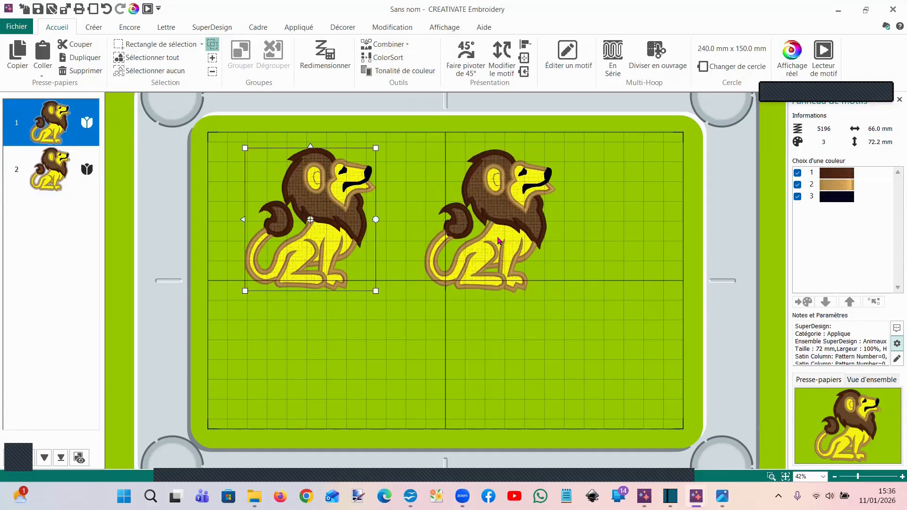
click(500, 246)
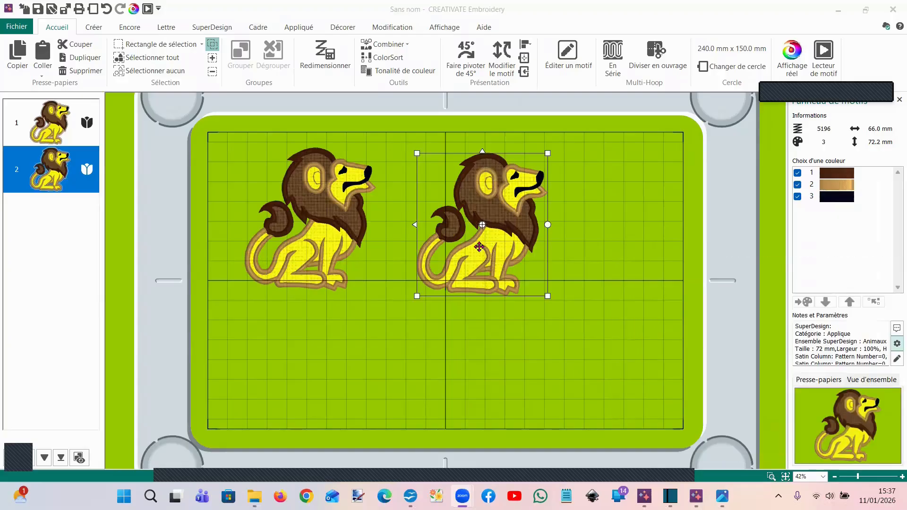
- Open the lion copy in Stitch Editor and review its complete parameters
right_click(479, 247)
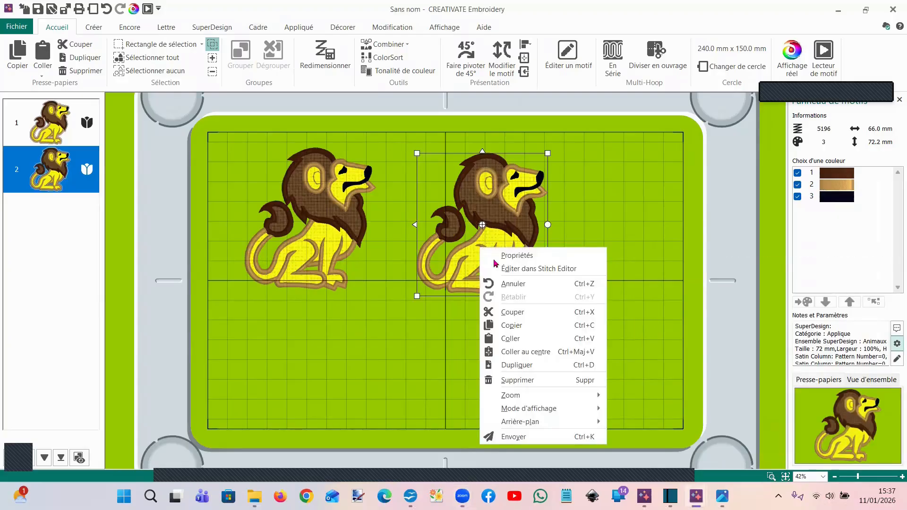
click(511, 270)
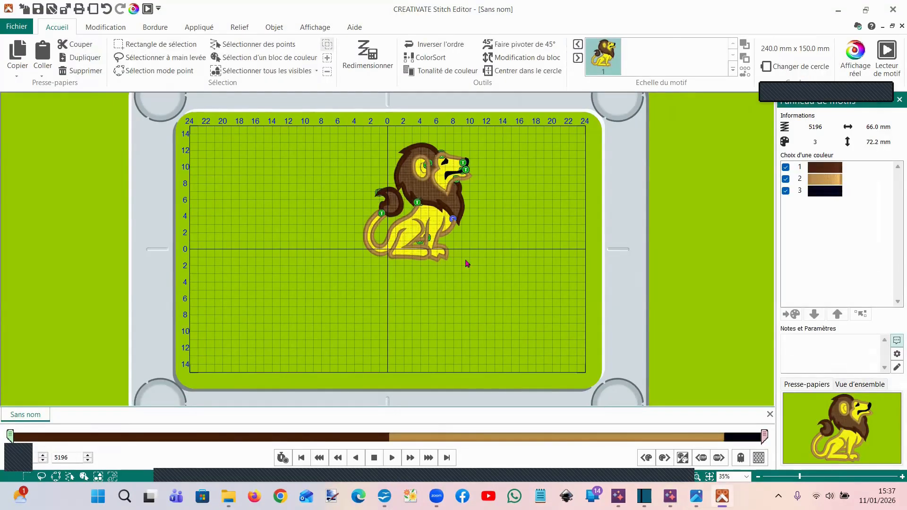
click(894, 358)
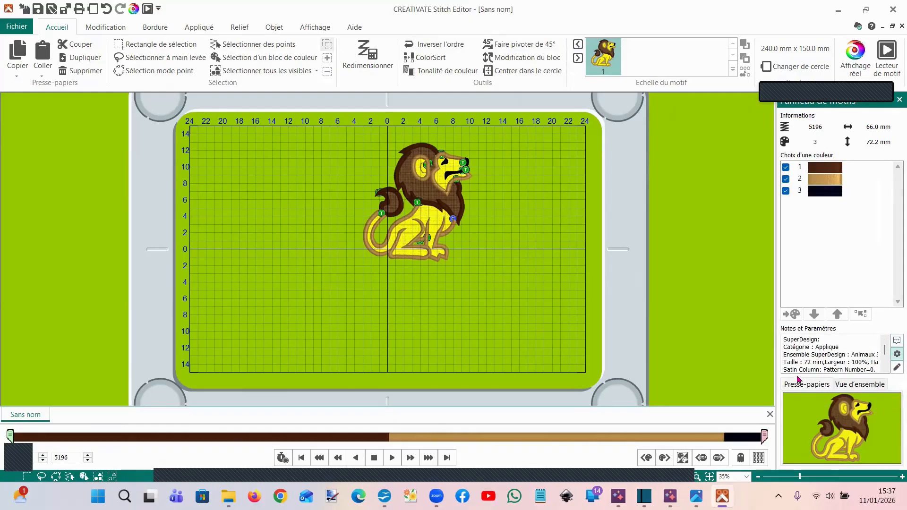
click(896, 367)
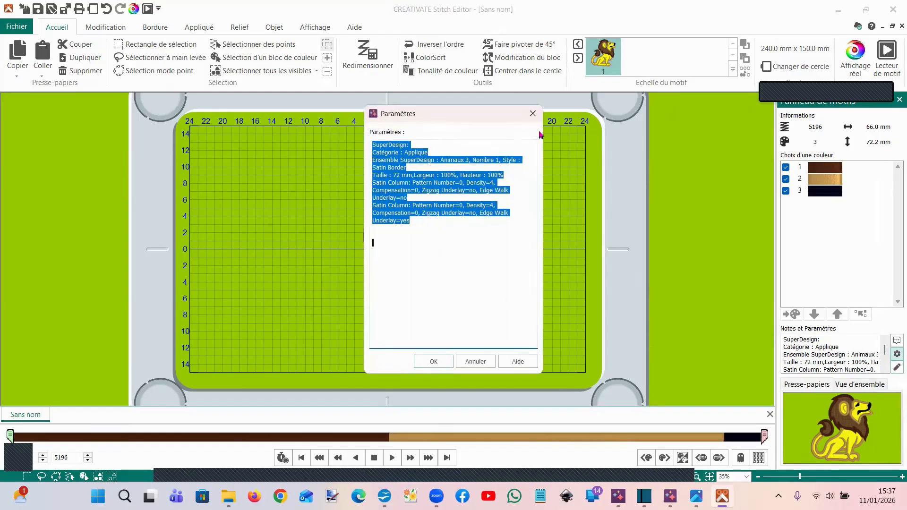
click(532, 114)
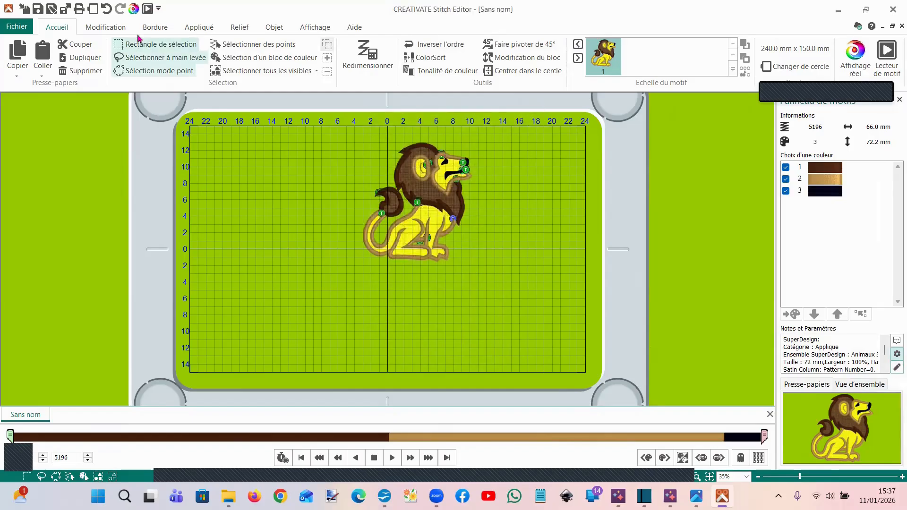
- Delete the brown appliqué fabric piece from the lion copy's mane
click(204, 29)
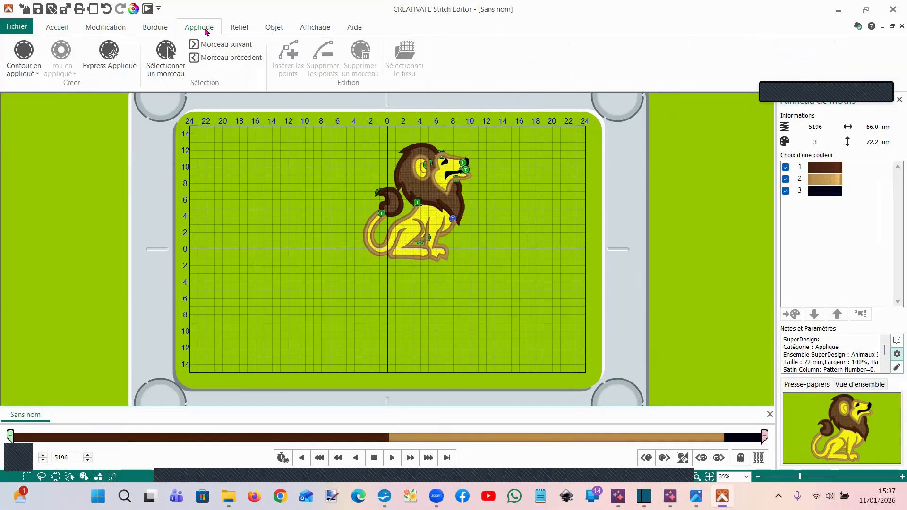
click(166, 60)
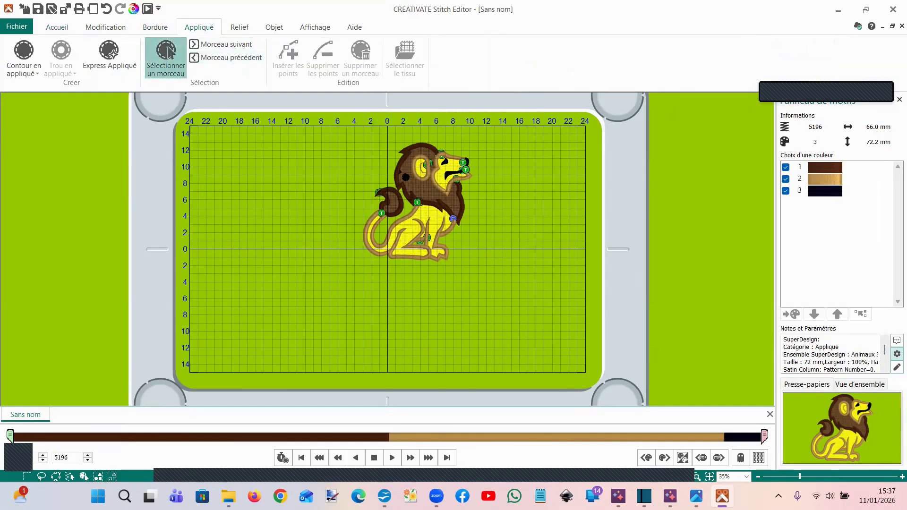
click(409, 183)
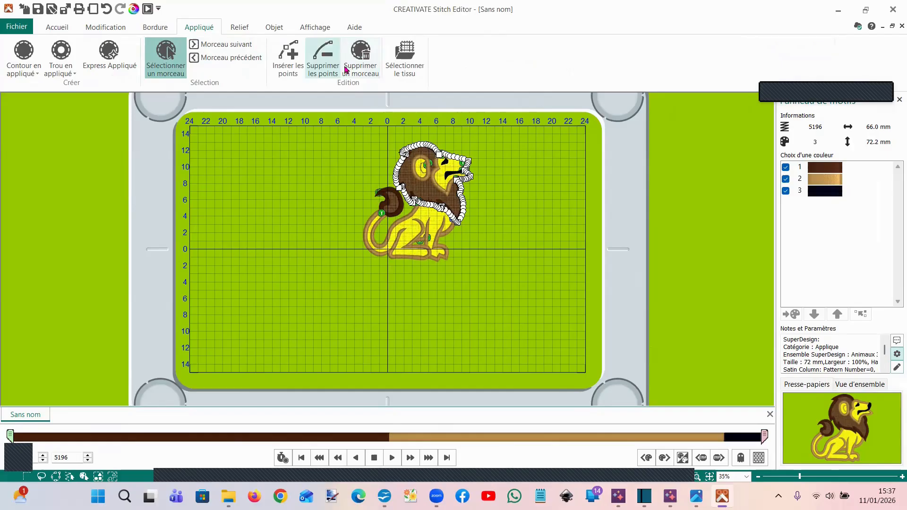
click(359, 74)
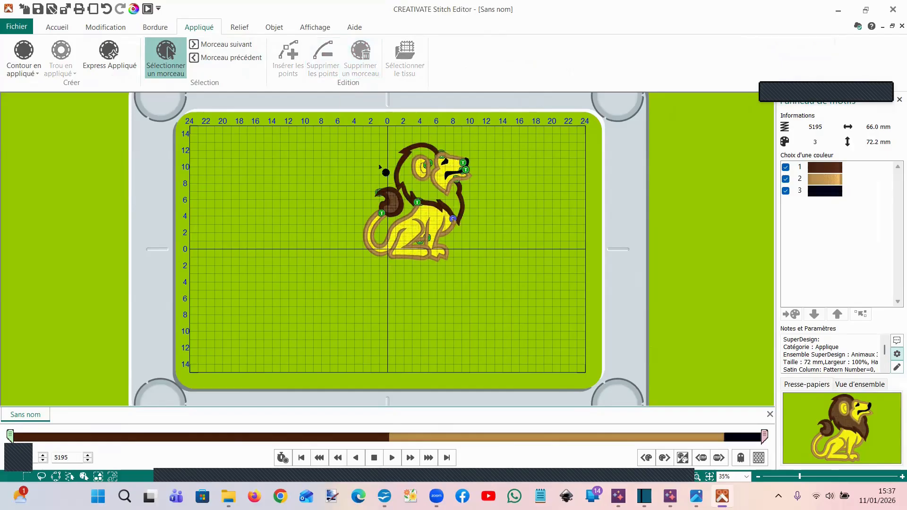
- Add "SAUF LA TÊTE" after the Applique category in the lion copy's parameters and compare with the original lion
click(896, 367)
click(455, 152)
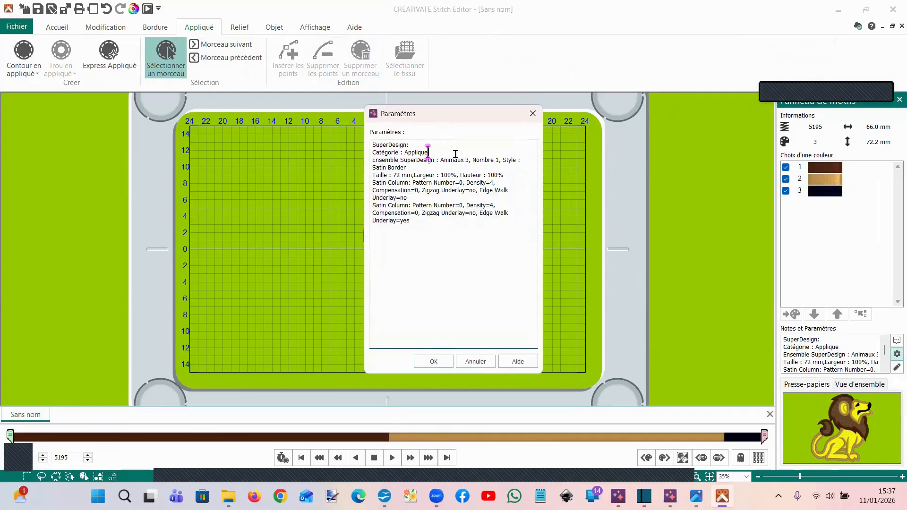
text(SAUF LA TÊTE)
click(426, 364)
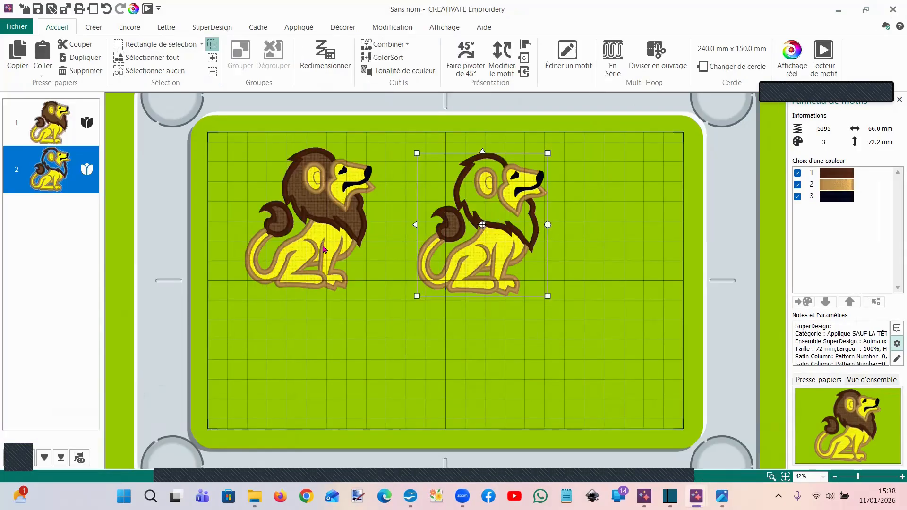
click(333, 258)
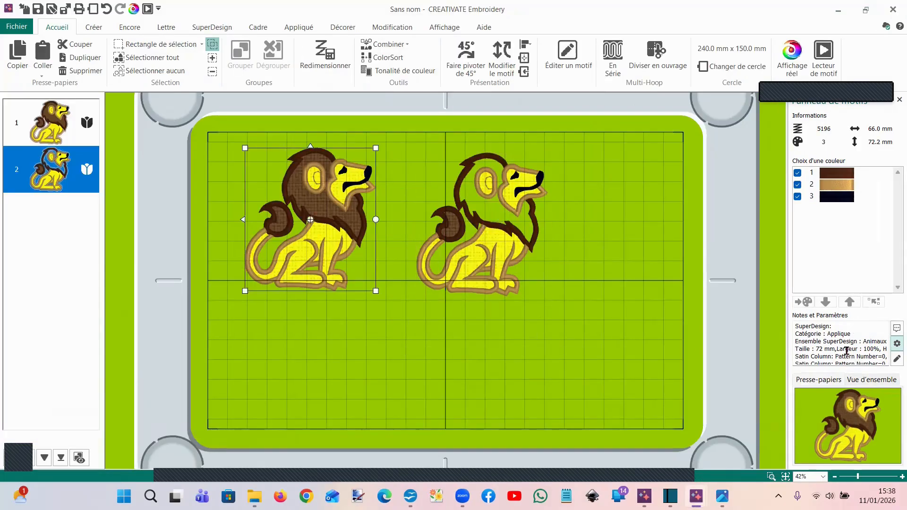
- Select the modified lion copy to compare its parameters with those of the original lion
click(498, 259)
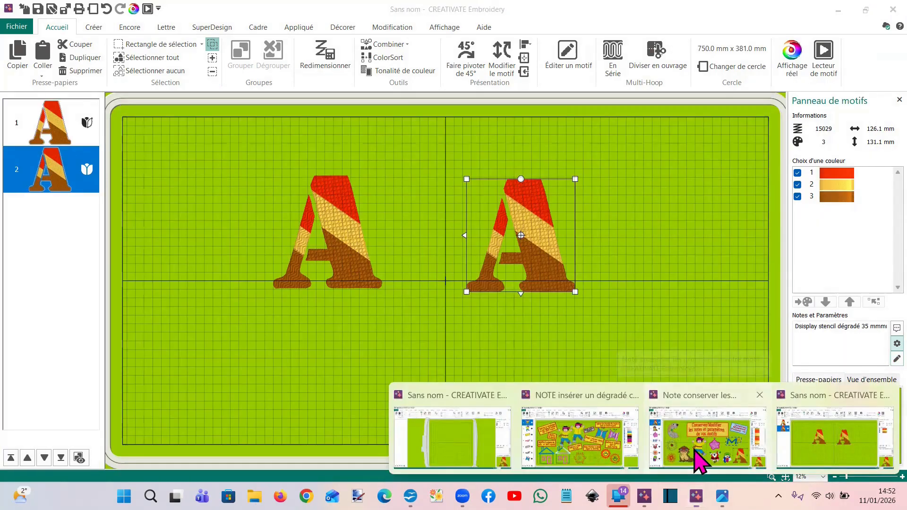
- Switch to the project "Note conserver les propriéts de votre motif" and combine all its motifs into a single design
click(699, 469)
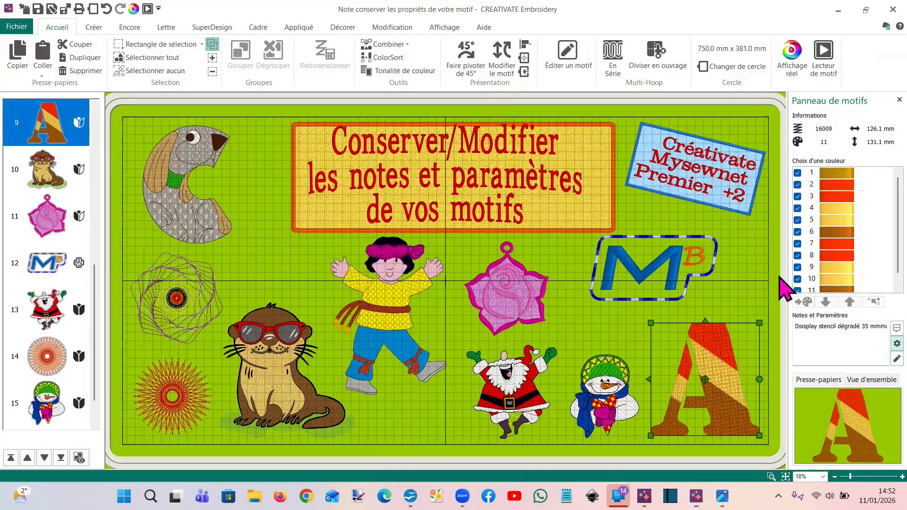
click(752, 280)
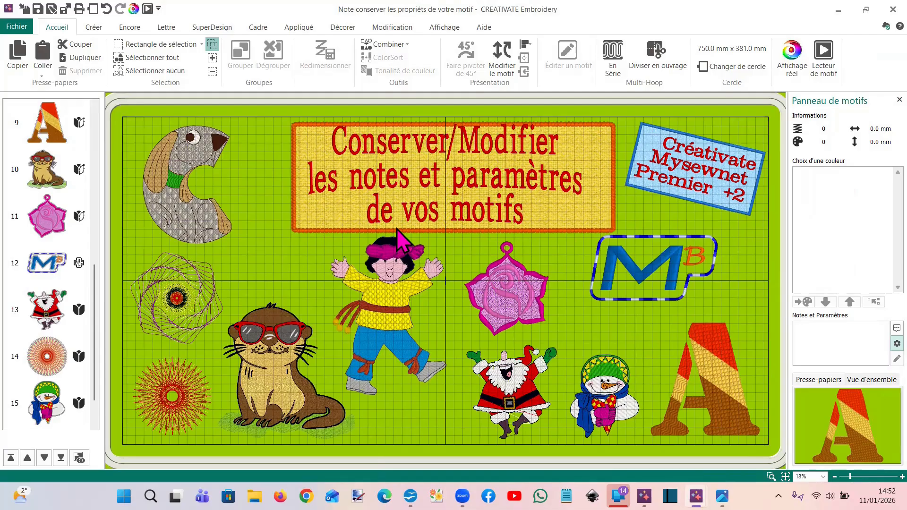
click(381, 44)
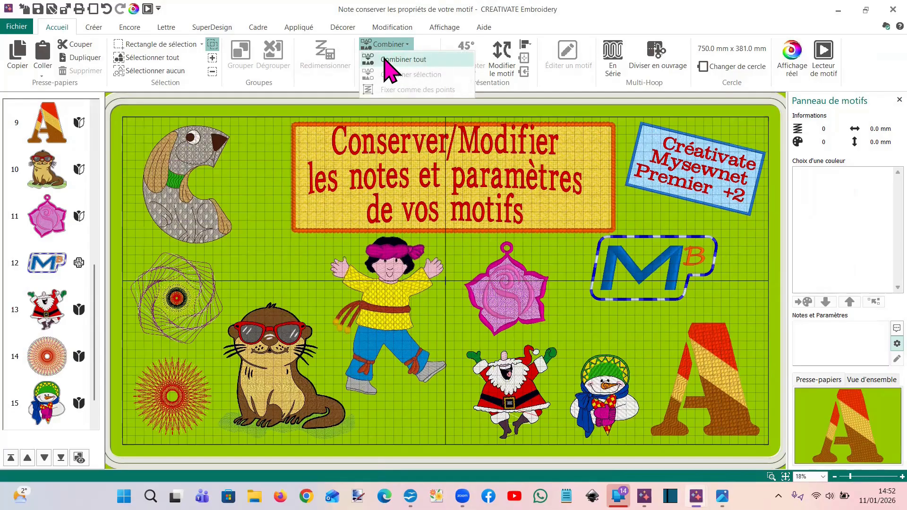
click(387, 60)
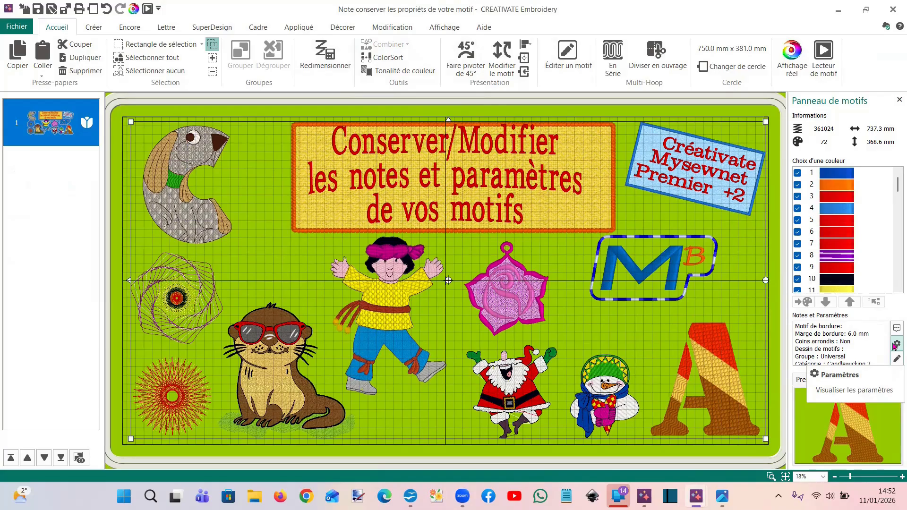
- Open the combined design's complete parameters and select through the text from the beginning to review the settings of its motifs
click(897, 359)
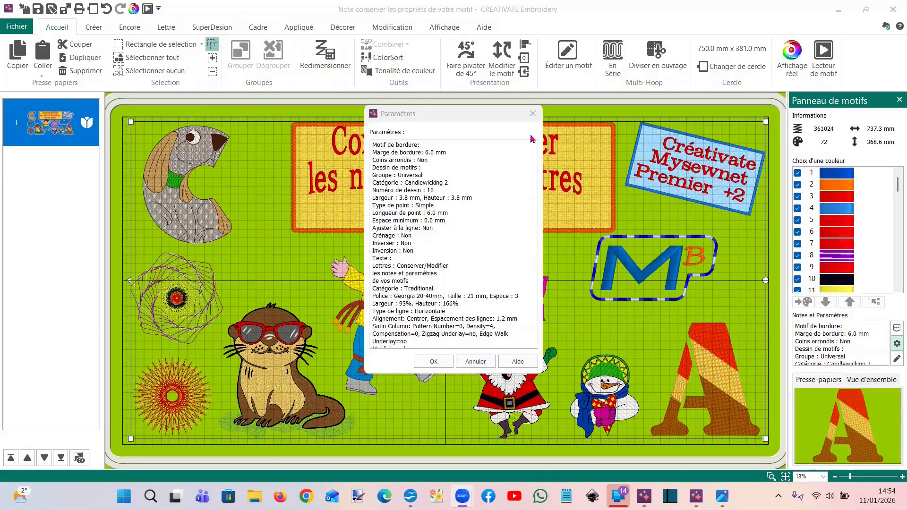
click(530, 115)
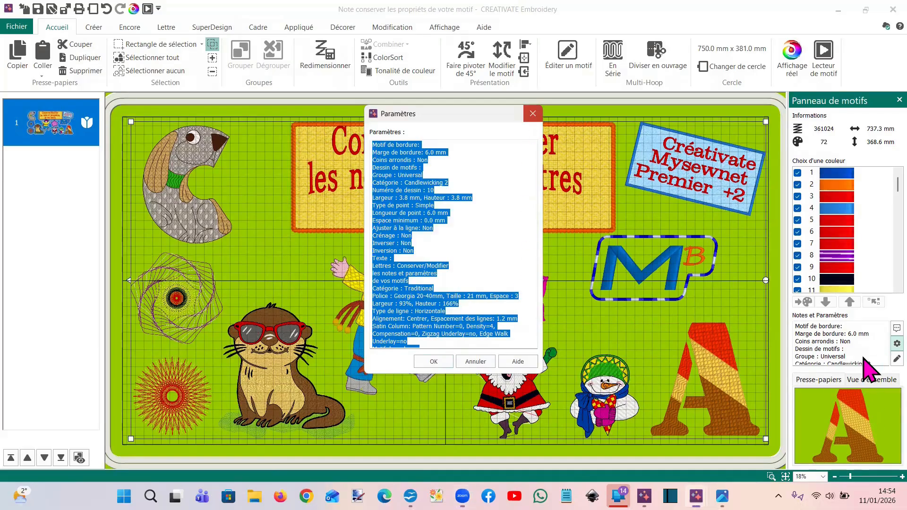
click(425, 362)
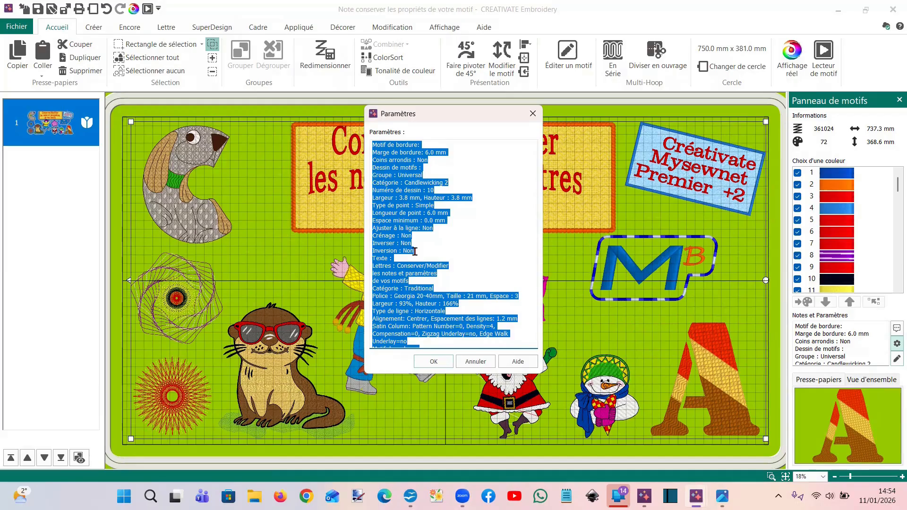
click(395, 258)
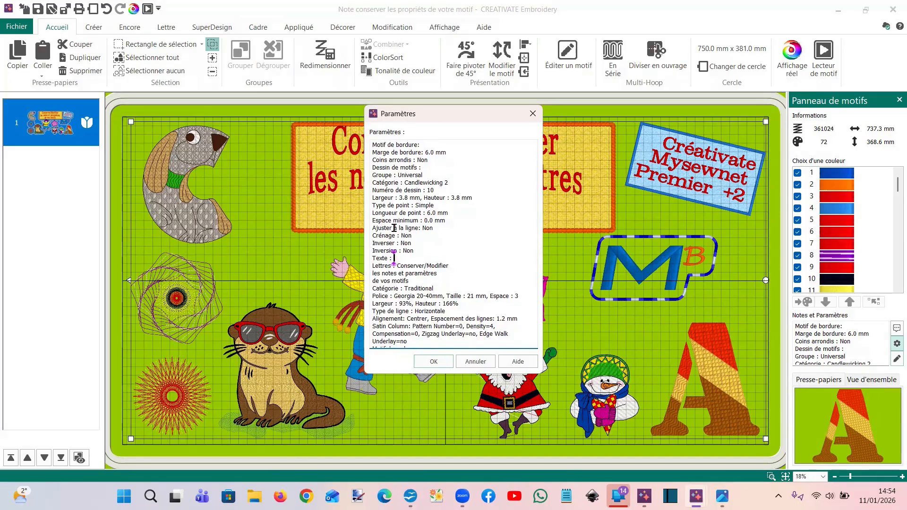
drag(372, 143, 420, 423)
drag(413, 378, 526, 117)
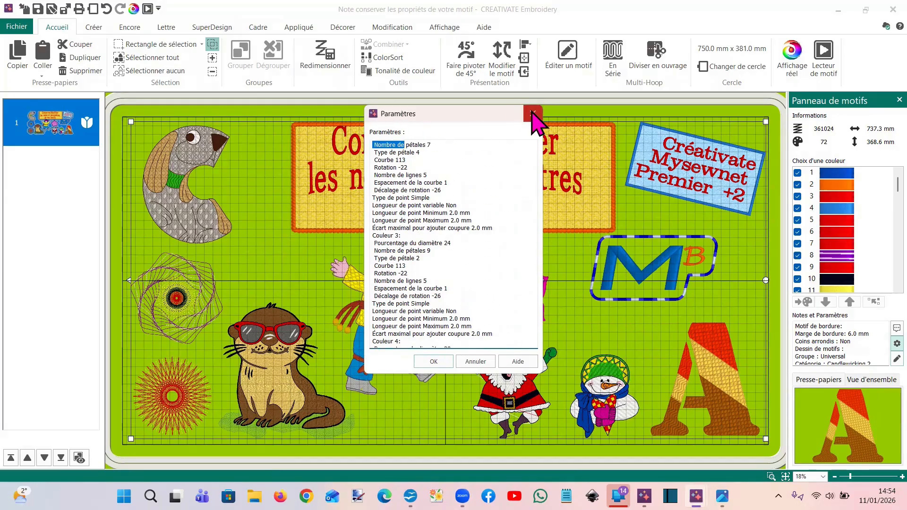